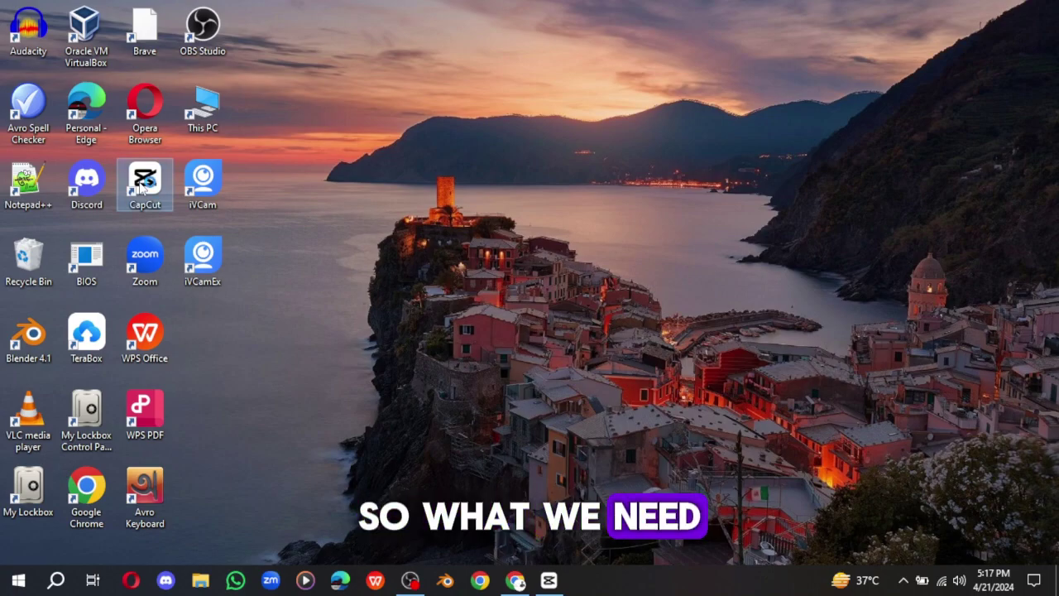
Launch CapCut and choose Delete on one of the existing project thumbnails.
{"action": "left_click", "coordinate": [553, 580]}
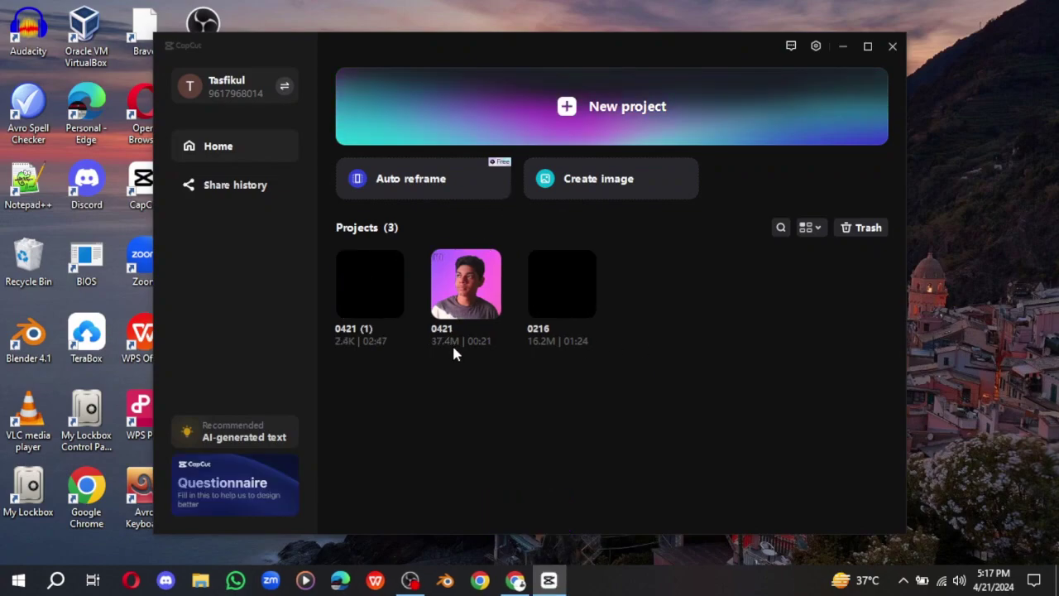
{"action": "right_click", "coordinate": [488, 309]}
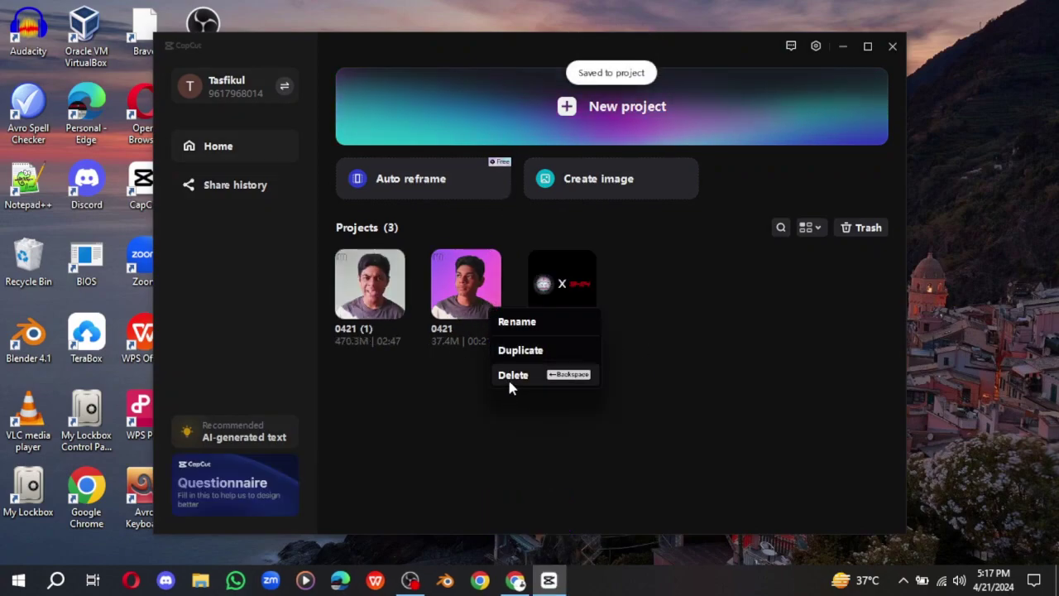
{"action": "left_click", "coordinate": [510, 380]}
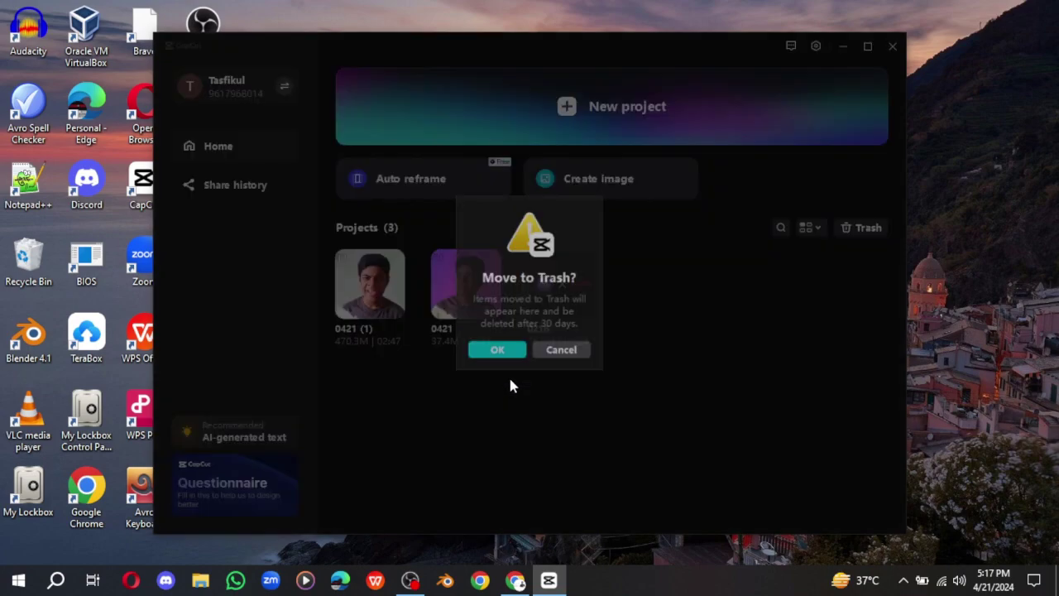
Confirm trashing the old project and browse into the CapCut Drafts folder to import.
{"action": "left_click", "coordinate": [497, 350]}
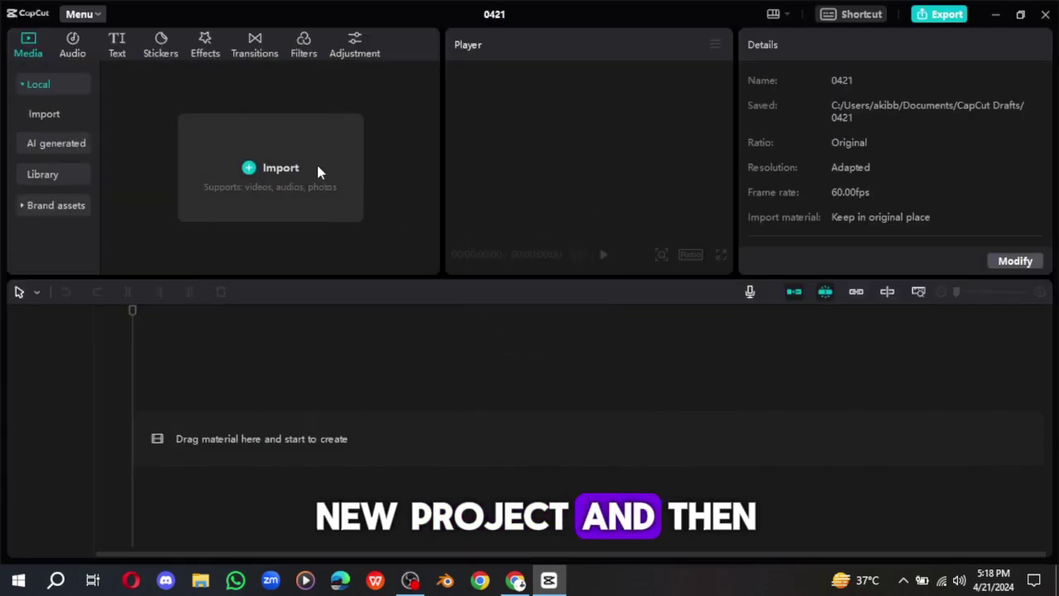
{"action": "left_click", "coordinate": [316, 163]}
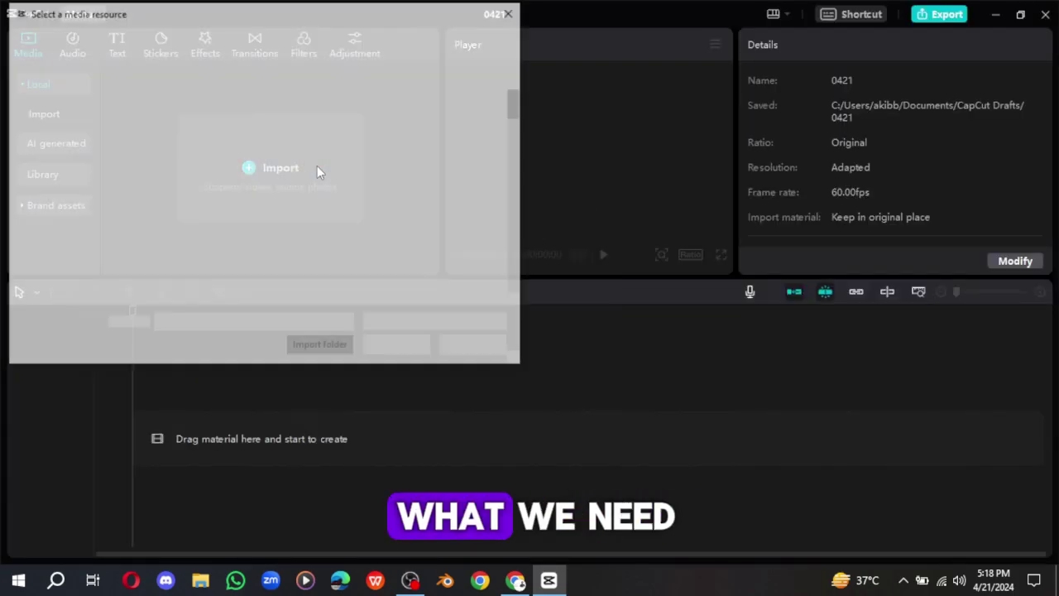
{"action": "double_click", "coordinate": [184, 148]}
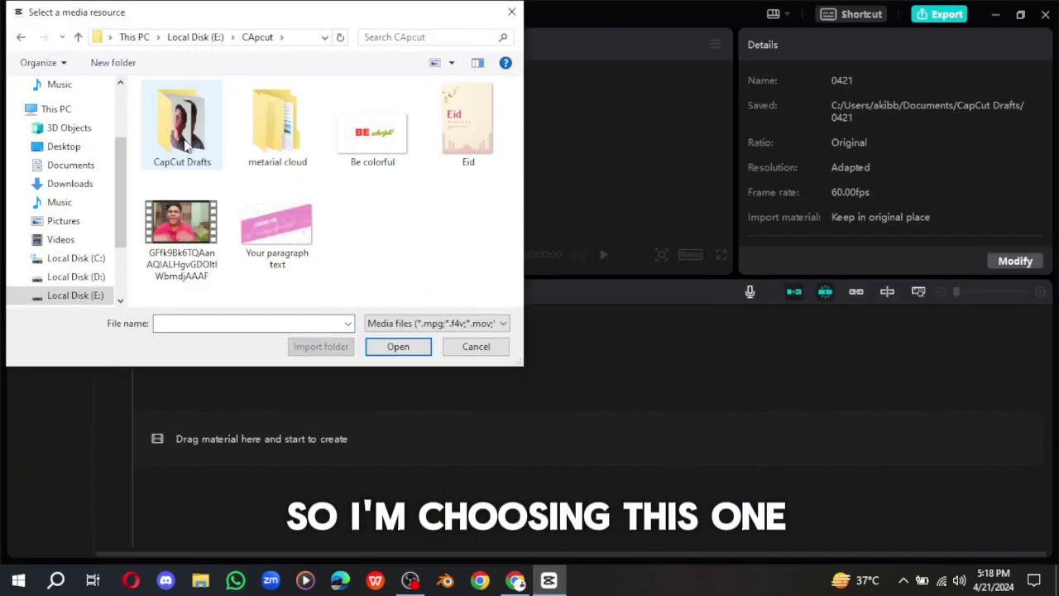
{"action": "double_click", "coordinate": [187, 148]}
Import 20240421140009.mp4 and place it on the timeline twice, on stacked tracks.
{"action": "left_click", "coordinate": [478, 147]}
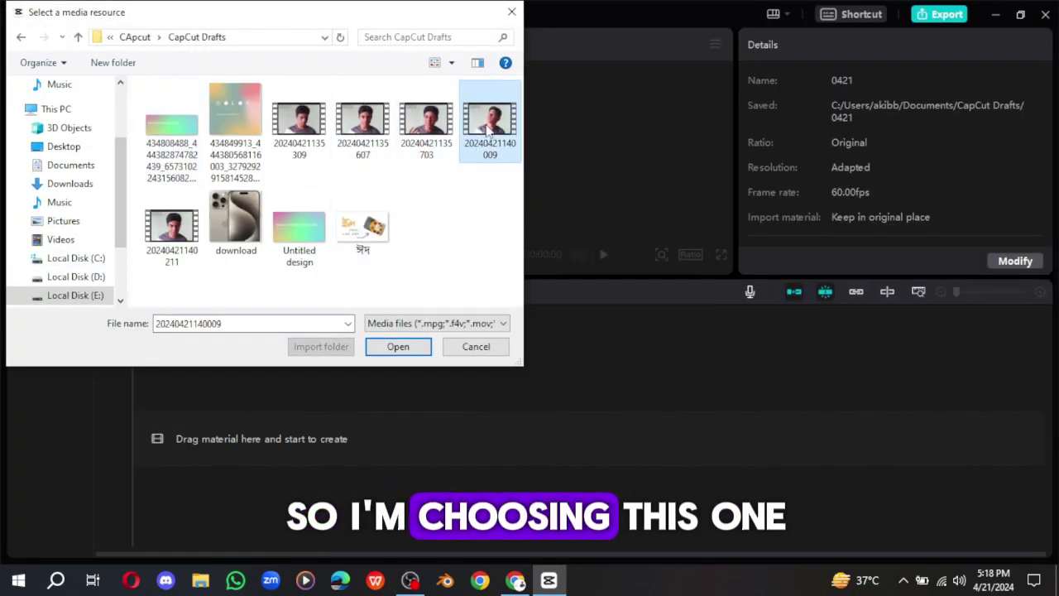
{"action": "left_click", "coordinate": [397, 346]}
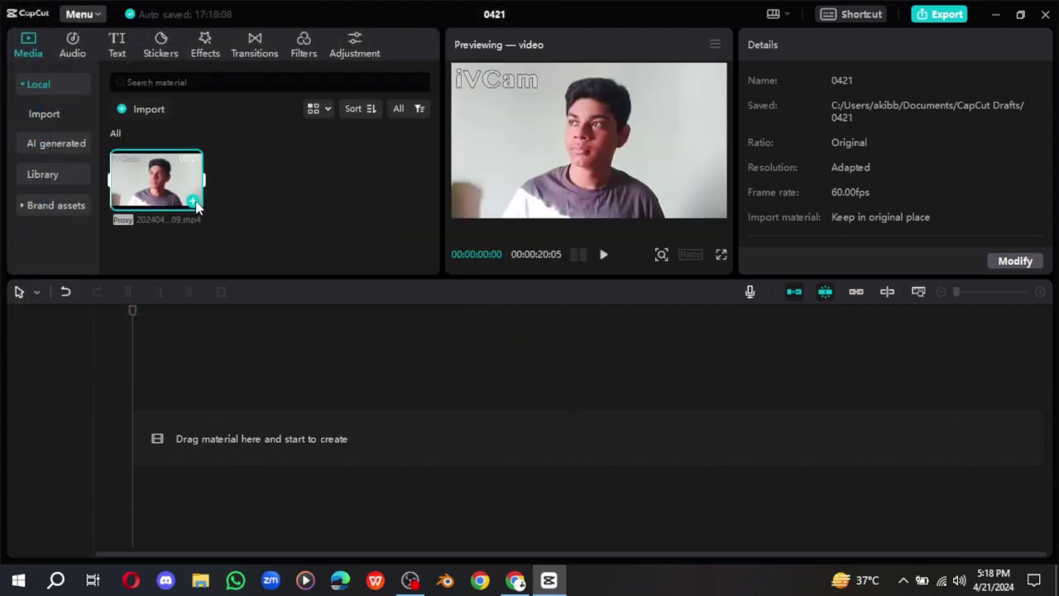
{"action": "left_click", "coordinate": [193, 202]}
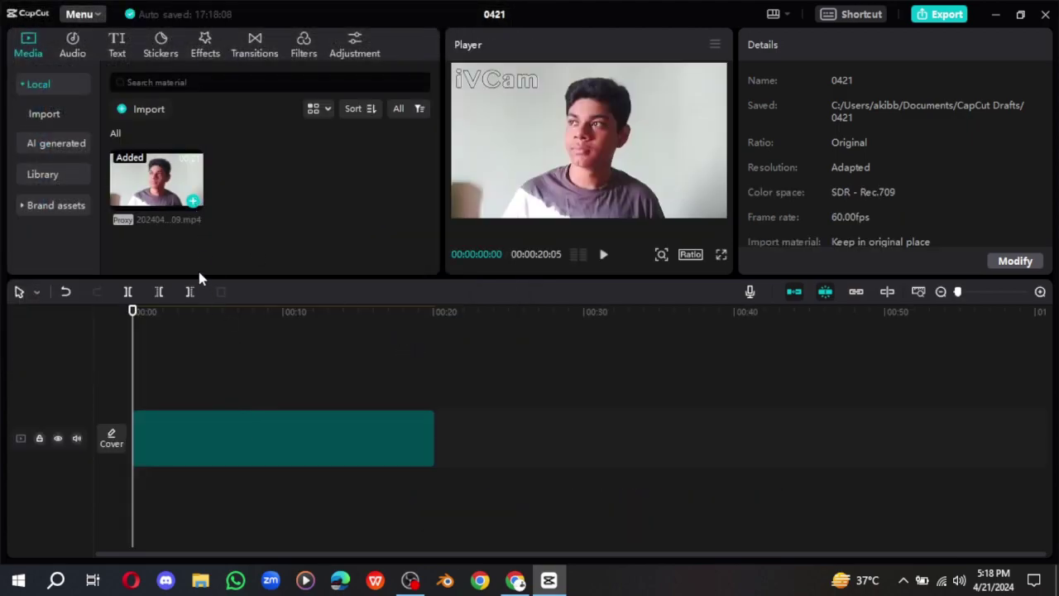
{"action": "left_click", "coordinate": [192, 202]}
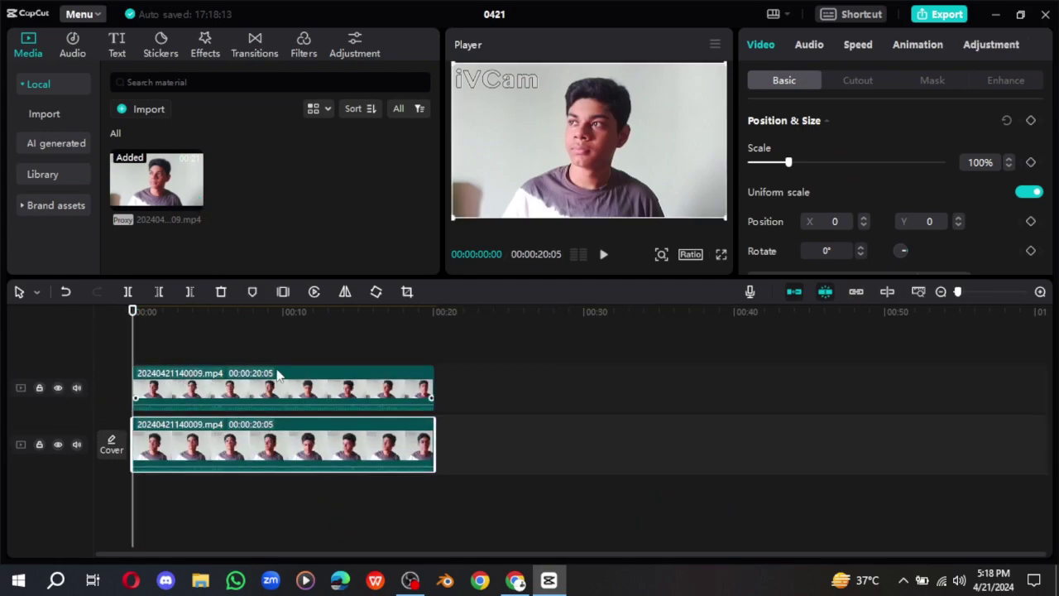
{"action": "left_click", "coordinate": [860, 82]}
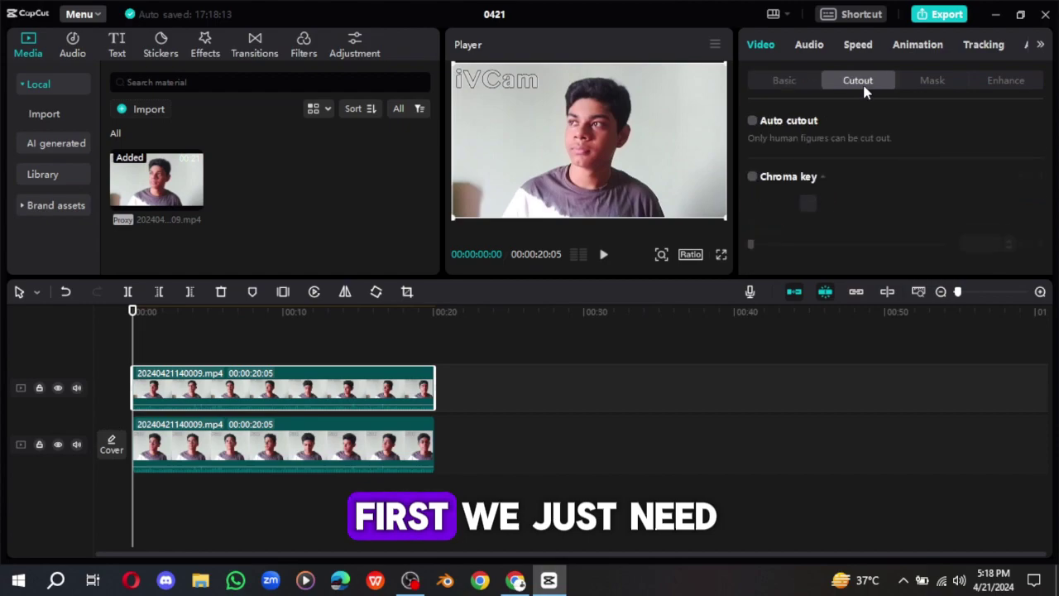
{"action": "left_click", "coordinate": [753, 123]}
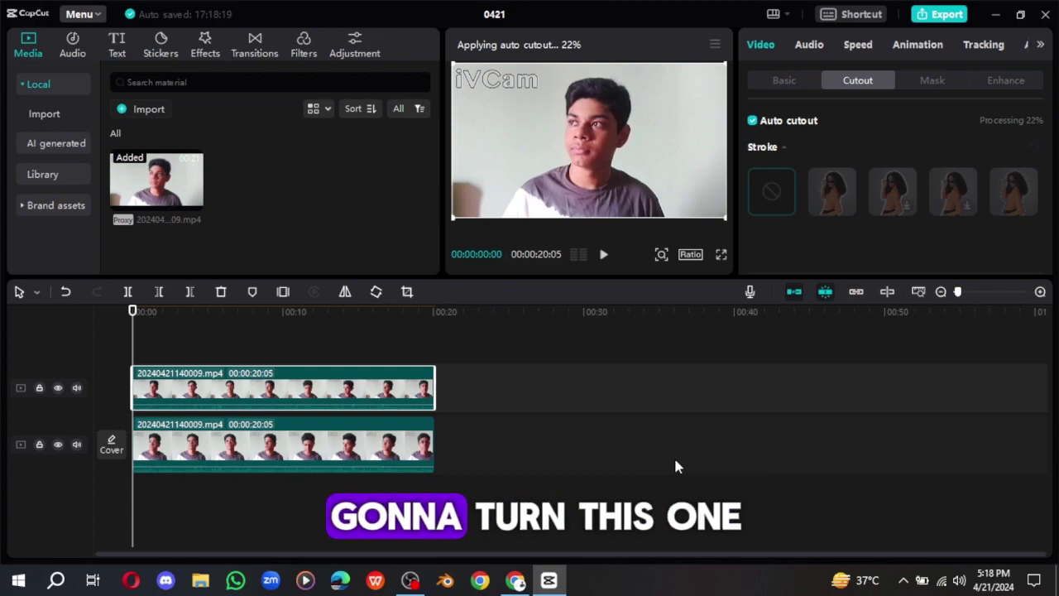
{"action": "left_click", "coordinate": [347, 446]}
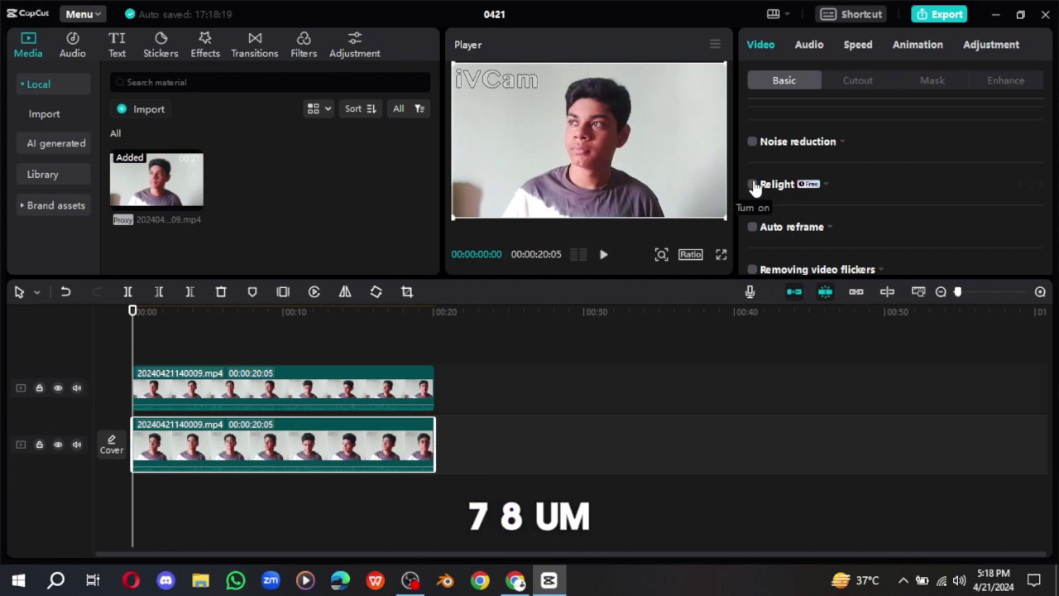
Turn on Relight with the Neon Bicolor ambient preset for the lower clip and let it process.
{"action": "left_click", "coordinate": [753, 185]}
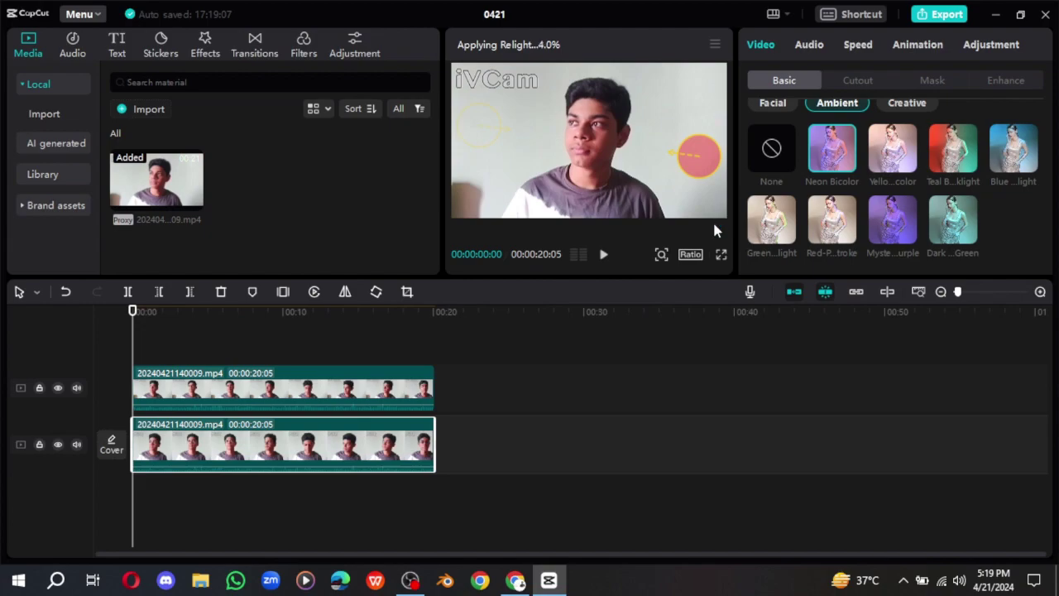
{"action": "left_click", "coordinate": [401, 392]}
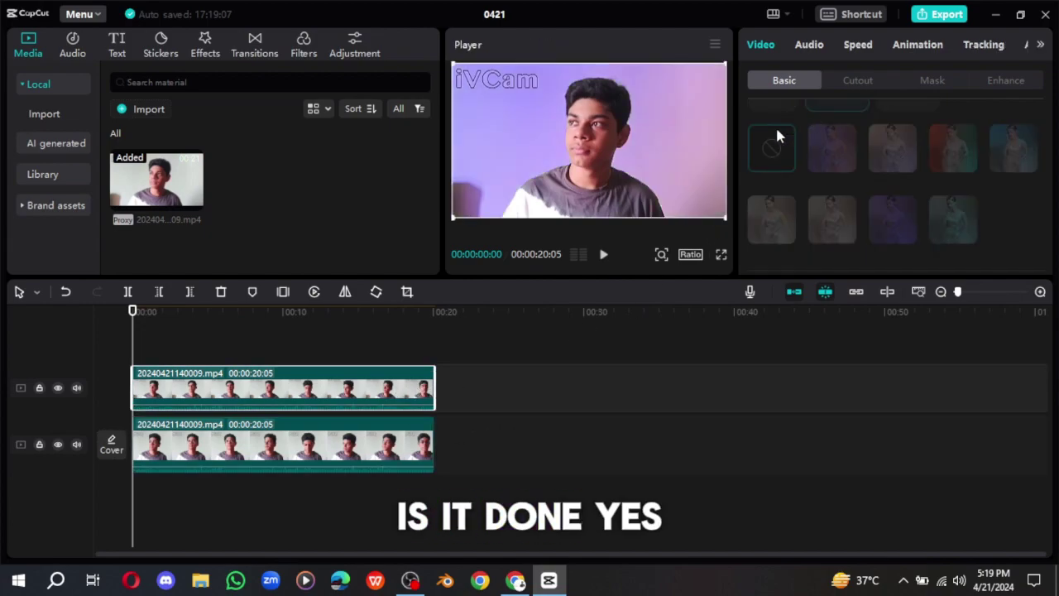
{"action": "left_click", "coordinate": [358, 442]}
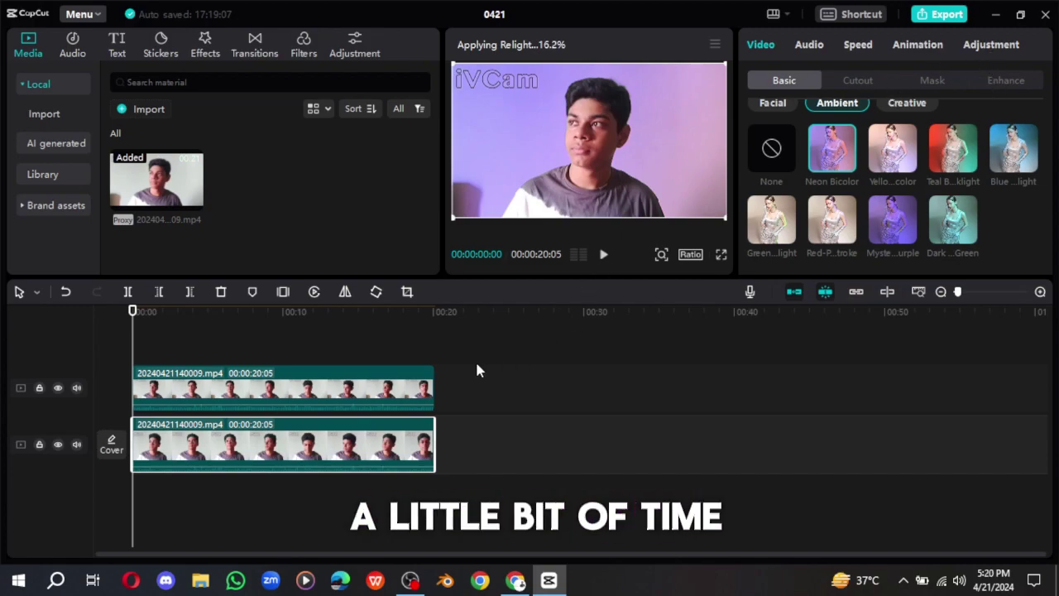
{"action": "left_click", "coordinate": [395, 376]}
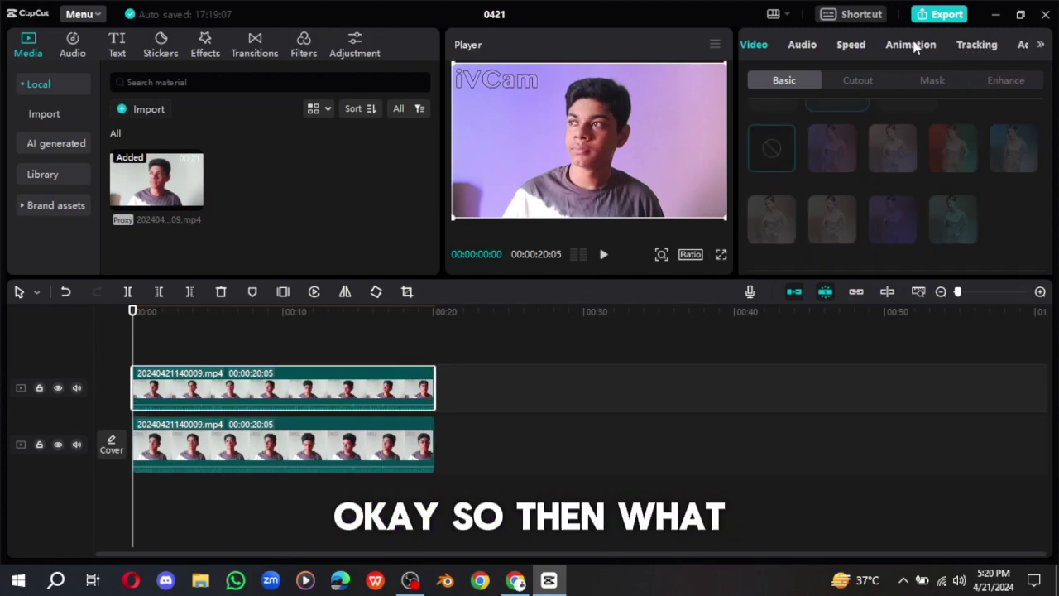
Give the upper clip Brightness -8, Contrast -3 and Highlight 3 under Adjustment > Basic.
{"action": "scroll", "coordinate": [951, 46], "scroll_direction": "down", "scroll_amount": 2}
{"action": "left_click", "coordinate": [993, 44]}
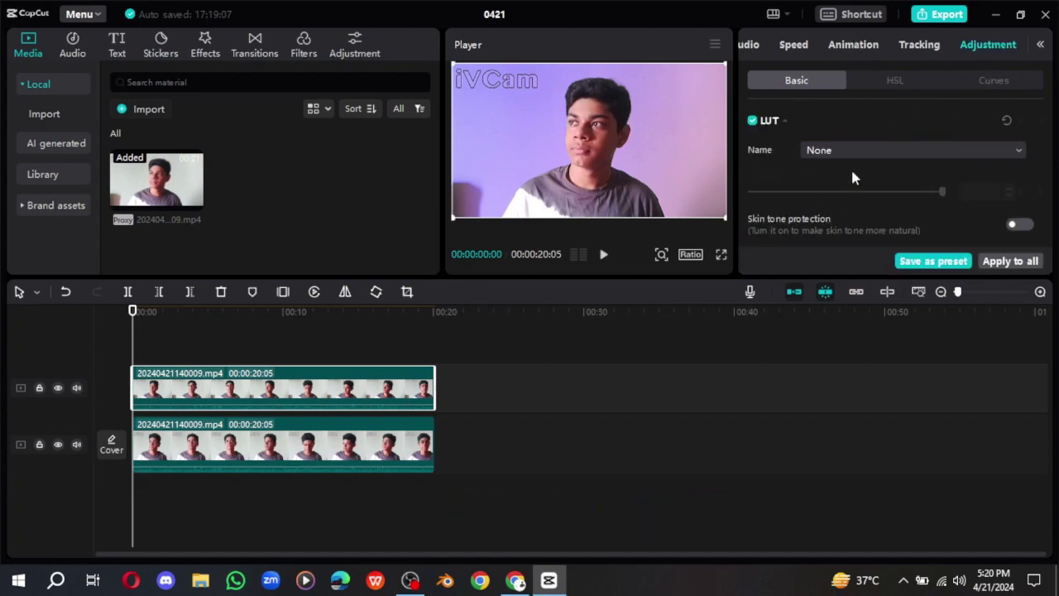
{"action": "scroll", "coordinate": [855, 178], "scroll_direction": "down", "scroll_amount": 8}
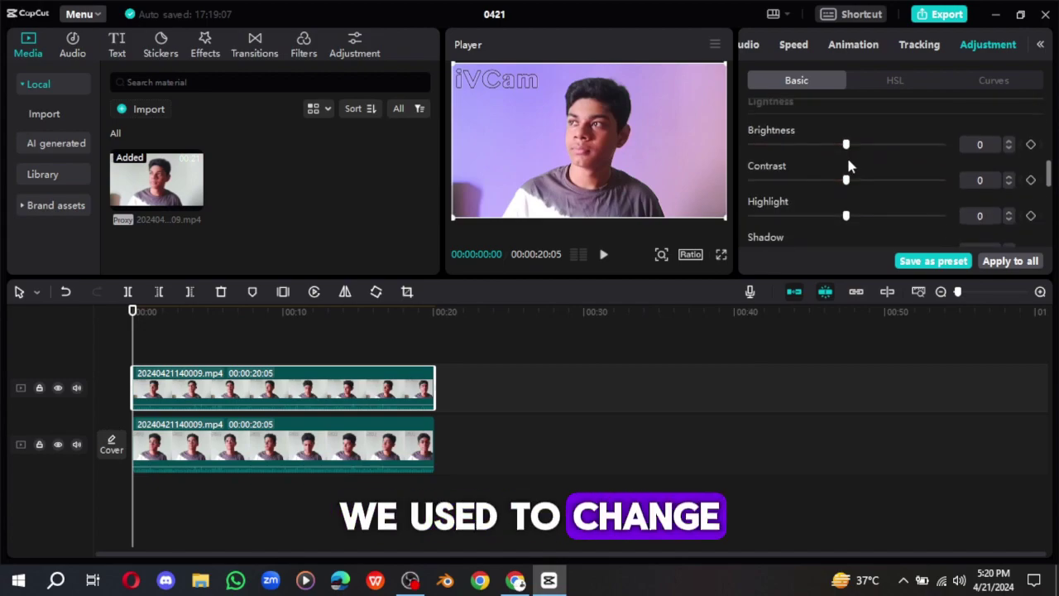
{"action": "left_click_drag", "start_coordinate": [847, 145], "coordinate": [831, 147]}
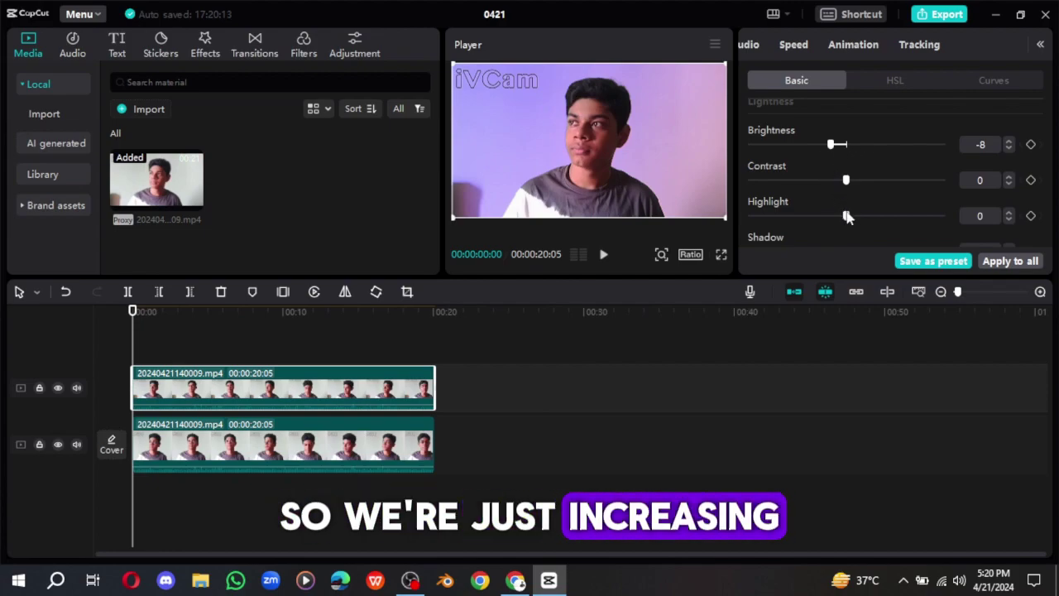
{"action": "left_click_drag", "start_coordinate": [845, 180], "coordinate": [838, 207]}
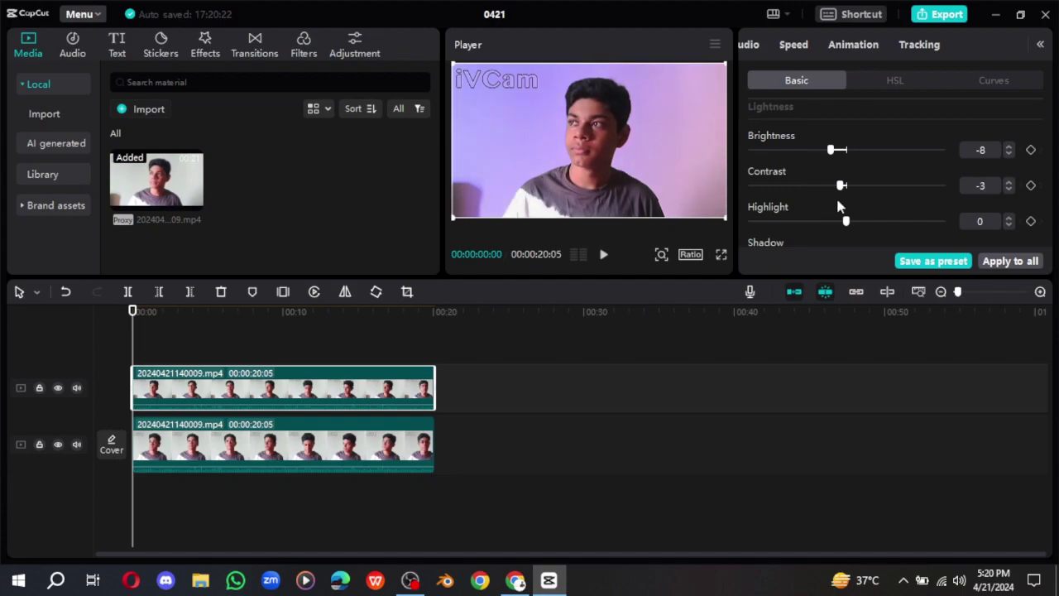
{"action": "scroll", "coordinate": [880, 169], "scroll_direction": "down", "scroll_amount": 2}
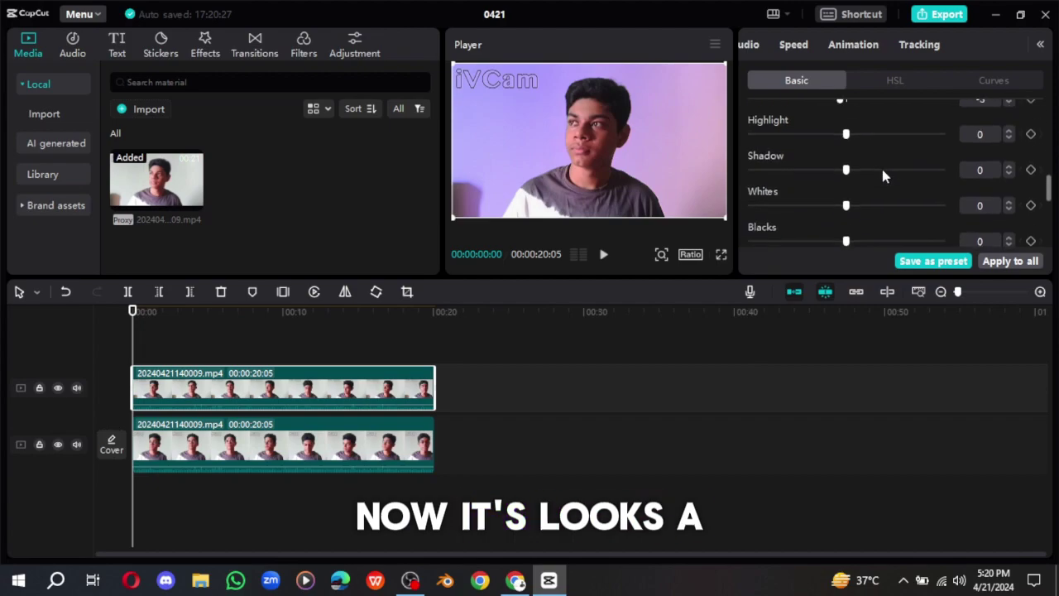
{"action": "scroll", "coordinate": [855, 156], "scroll_direction": "down", "scroll_amount": 1}
{"action": "scroll", "coordinate": [870, 196], "scroll_direction": "up", "scroll_amount": 3}
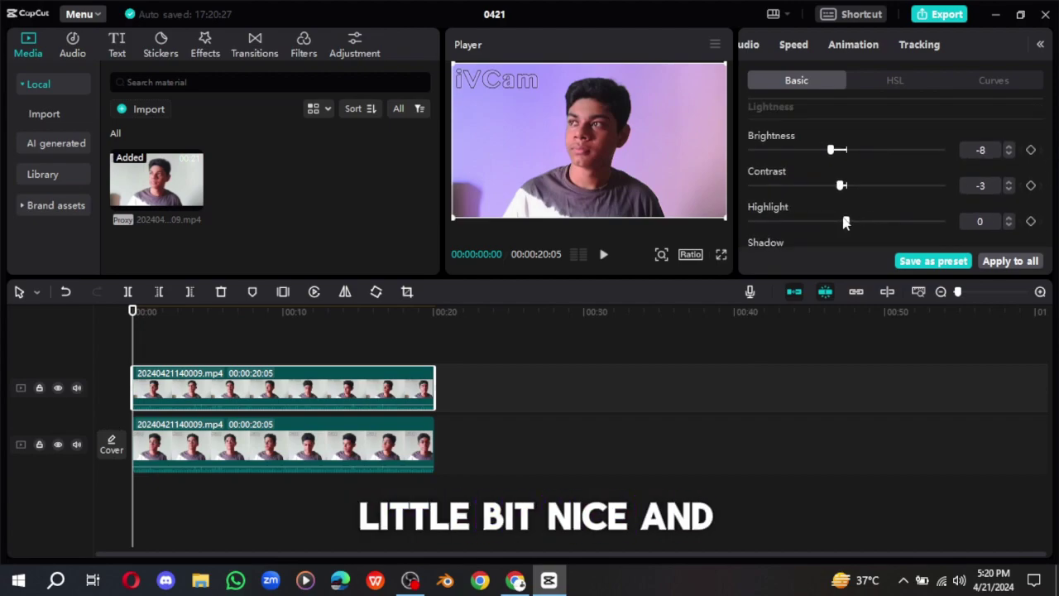
{"action": "mouse_move", "coordinate": [846, 222]}
{"action": "left_mouse_down"}
{"action": "mouse_move", "coordinate": [870, 223]}
{"action": "mouse_move", "coordinate": [852, 224]}
{"action": "left_mouse_up"}
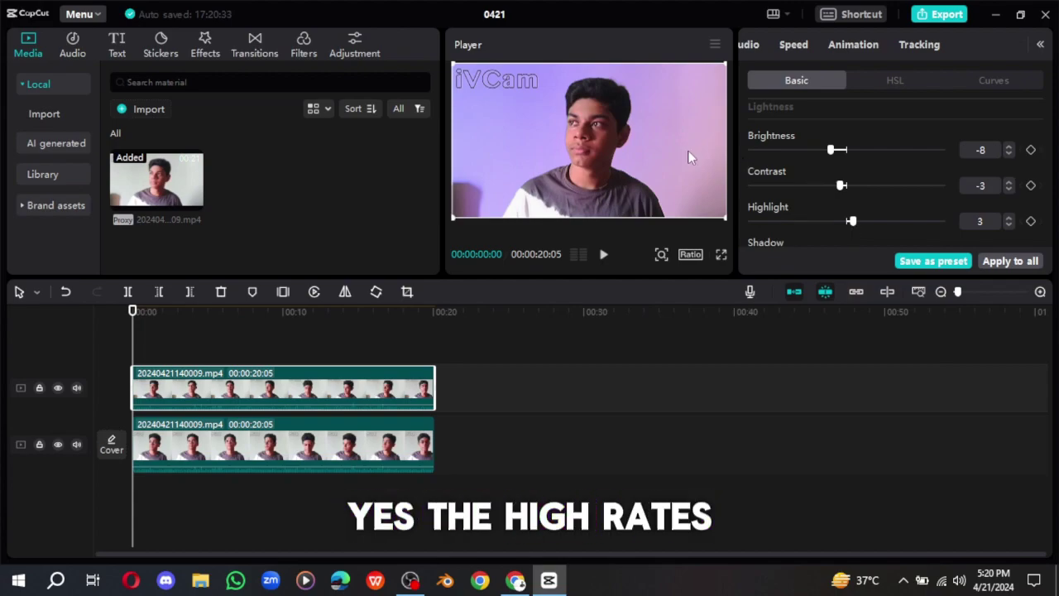
{"action": "scroll", "coordinate": [879, 182], "scroll_direction": "down", "scroll_amount": 3}
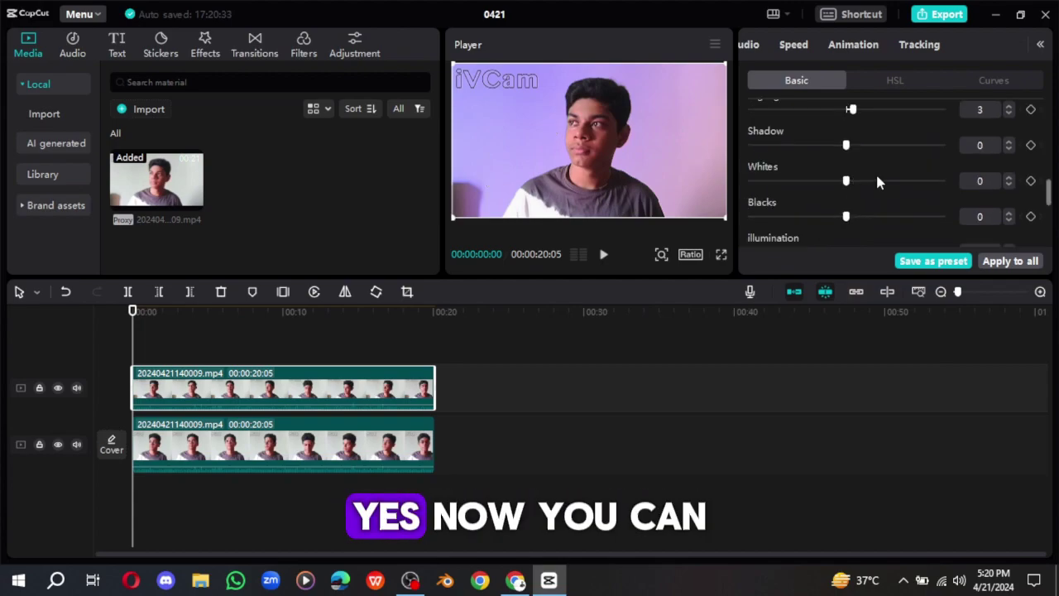
{"action": "scroll", "coordinate": [875, 171], "scroll_direction": "down", "scroll_amount": 3}
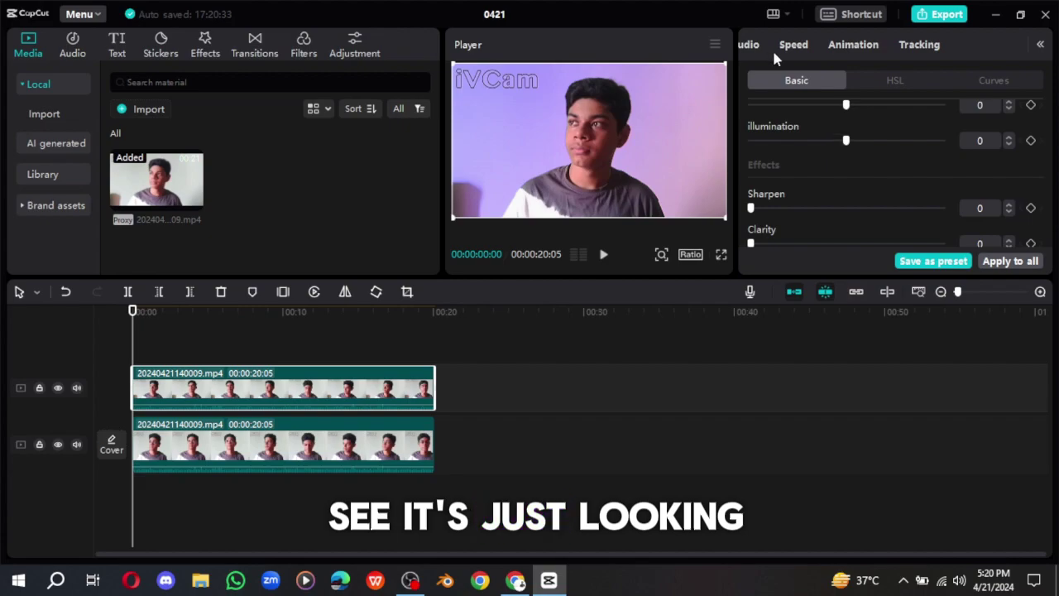
{"action": "scroll", "coordinate": [774, 50], "scroll_direction": "up", "scroll_amount": 2}
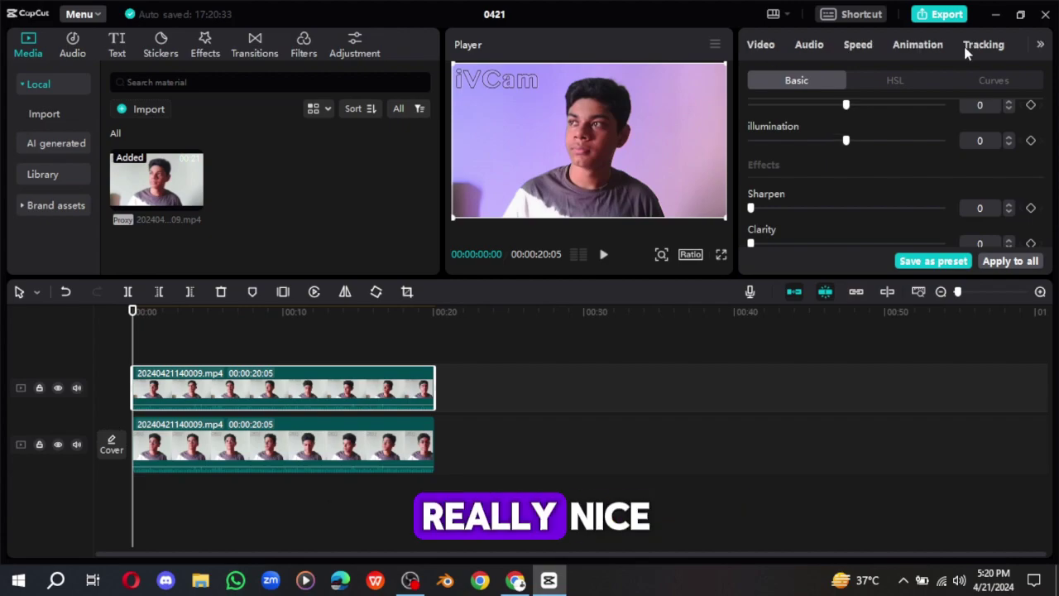
{"action": "left_click", "coordinate": [752, 46]}
{"action": "left_click", "coordinate": [346, 442]}
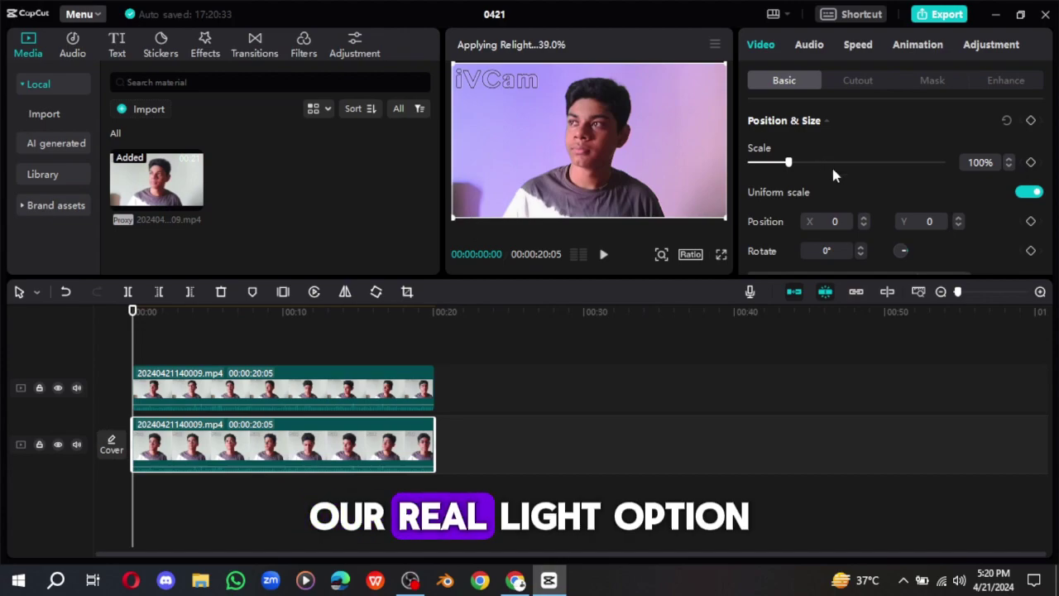
{"action": "scroll", "coordinate": [831, 163], "scroll_direction": "down", "scroll_amount": 1}
{"action": "scroll", "coordinate": [807, 165], "scroll_direction": "down", "scroll_amount": 3}
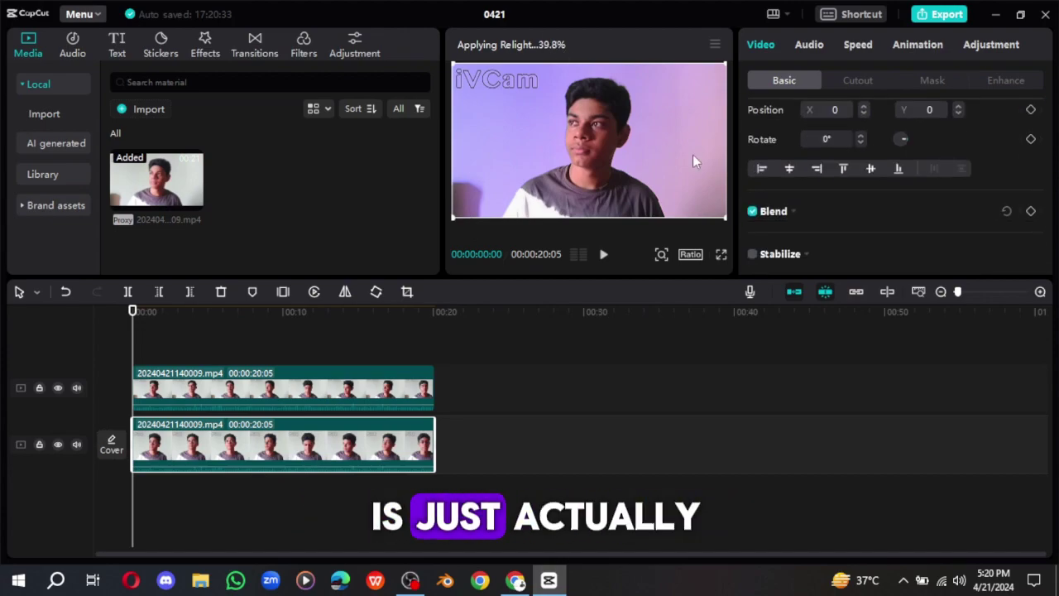
{"action": "scroll", "coordinate": [796, 160], "scroll_direction": "down", "scroll_amount": 5}
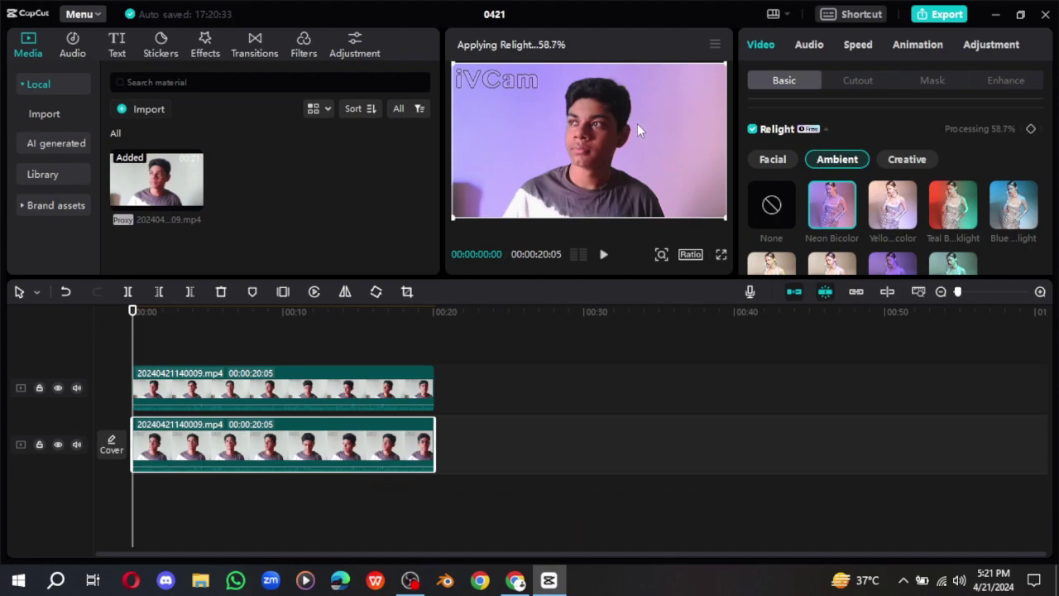
{"action": "scroll", "coordinate": [910, 192], "scroll_direction": "up", "scroll_amount": 10}
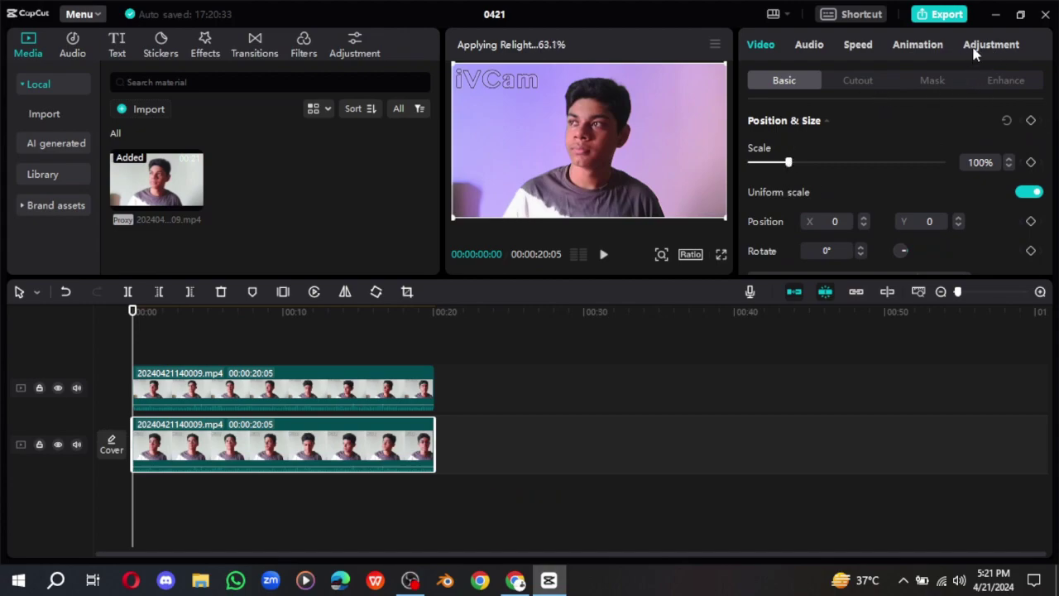
With the playhead at the start, raise the upper clip's Curves bottom-left point slightly.
{"action": "left_click", "coordinate": [370, 374]}
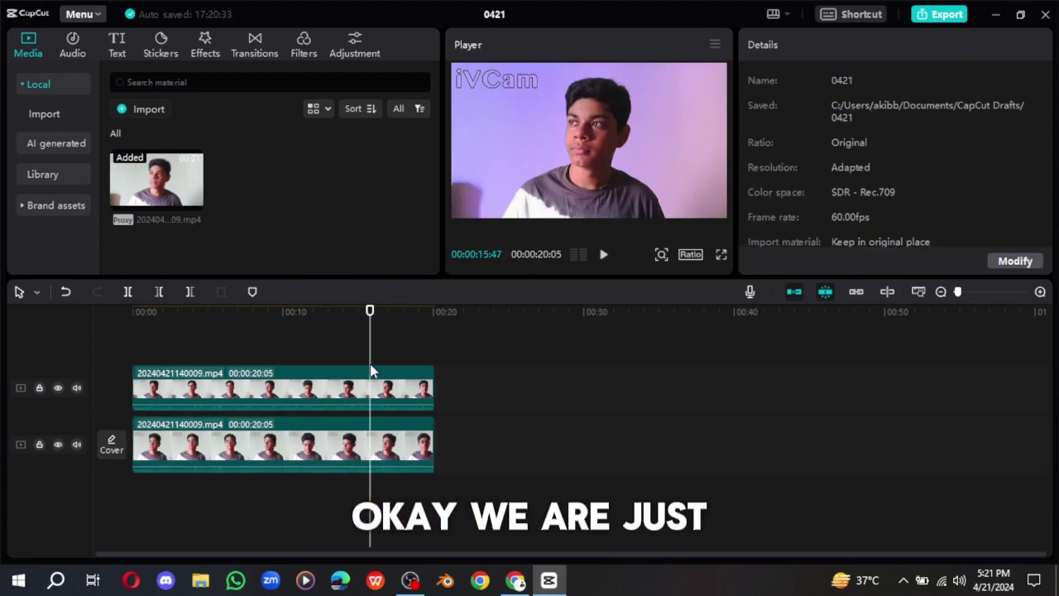
{"action": "left_click", "coordinate": [372, 386]}
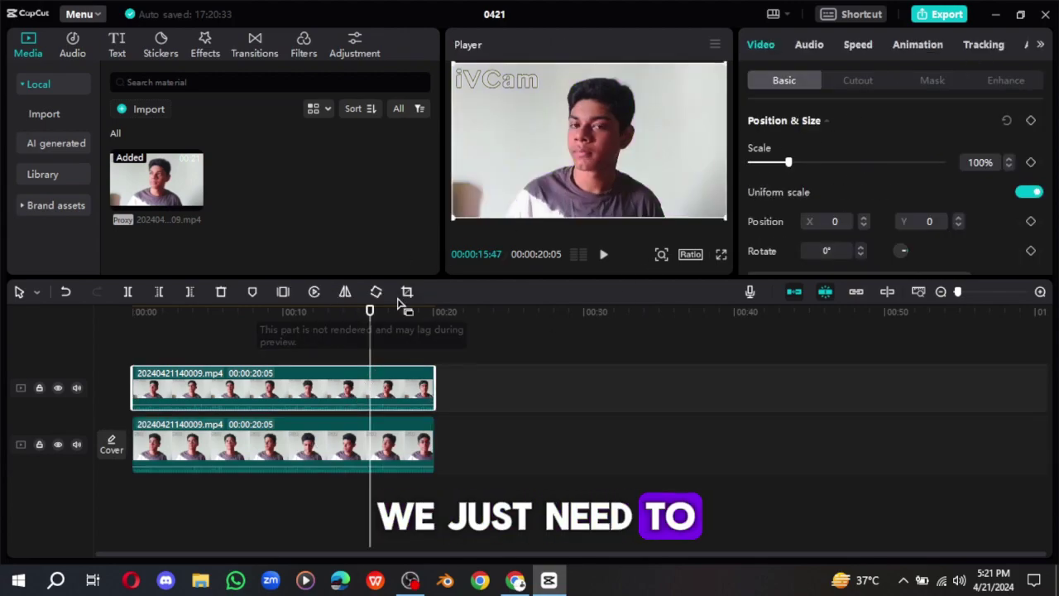
{"action": "left_click_drag", "start_coordinate": [373, 328], "coordinate": [38, 326]}
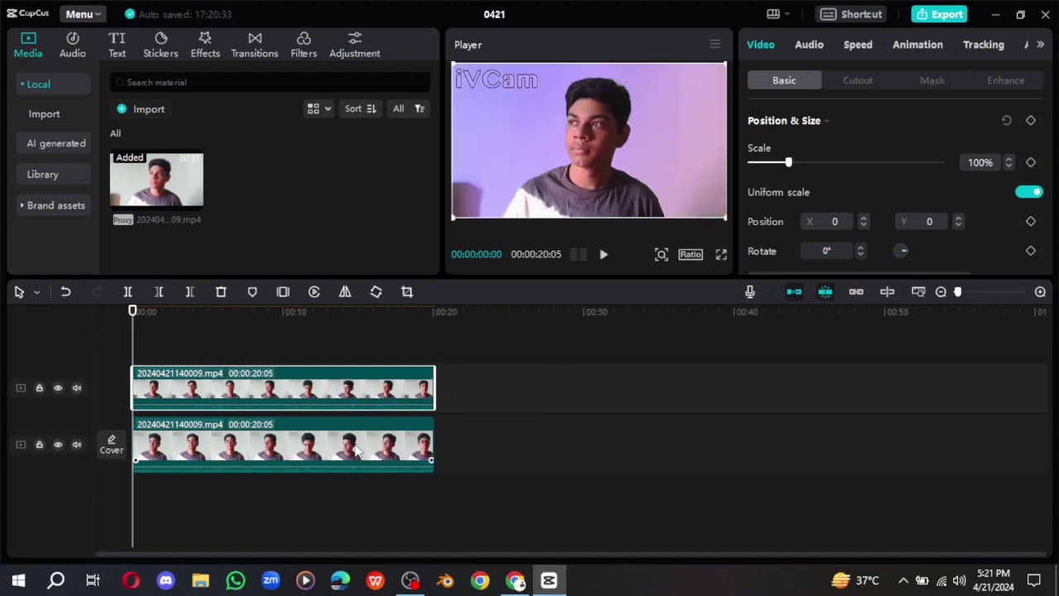
{"action": "scroll", "coordinate": [943, 46], "scroll_direction": "down", "scroll_amount": 2}
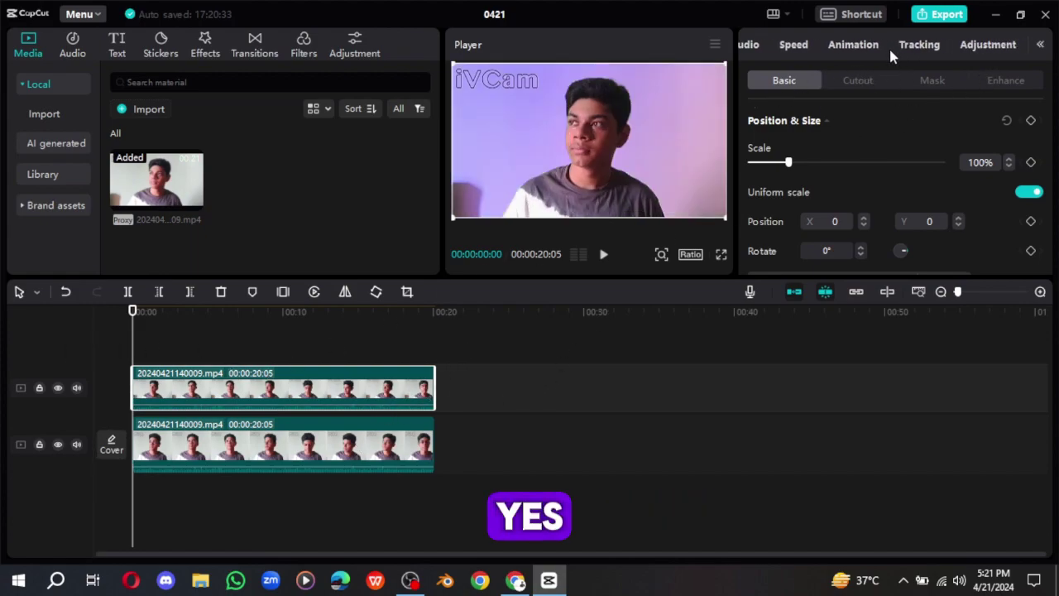
{"action": "left_click", "coordinate": [974, 47]}
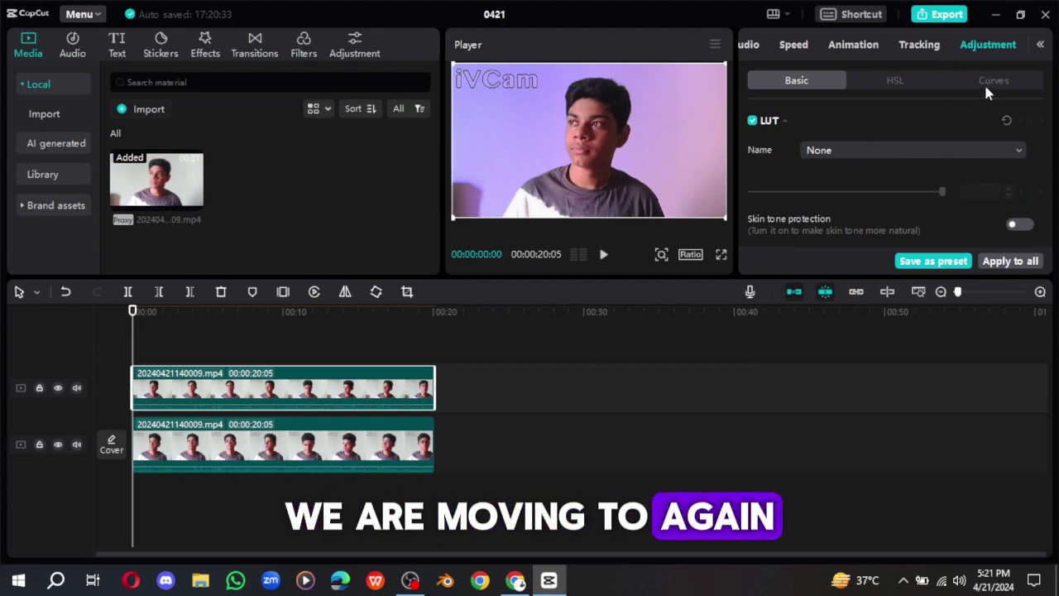
{"action": "left_click", "coordinate": [984, 84]}
{"action": "scroll", "coordinate": [828, 166], "scroll_direction": "down", "scroll_amount": 2}
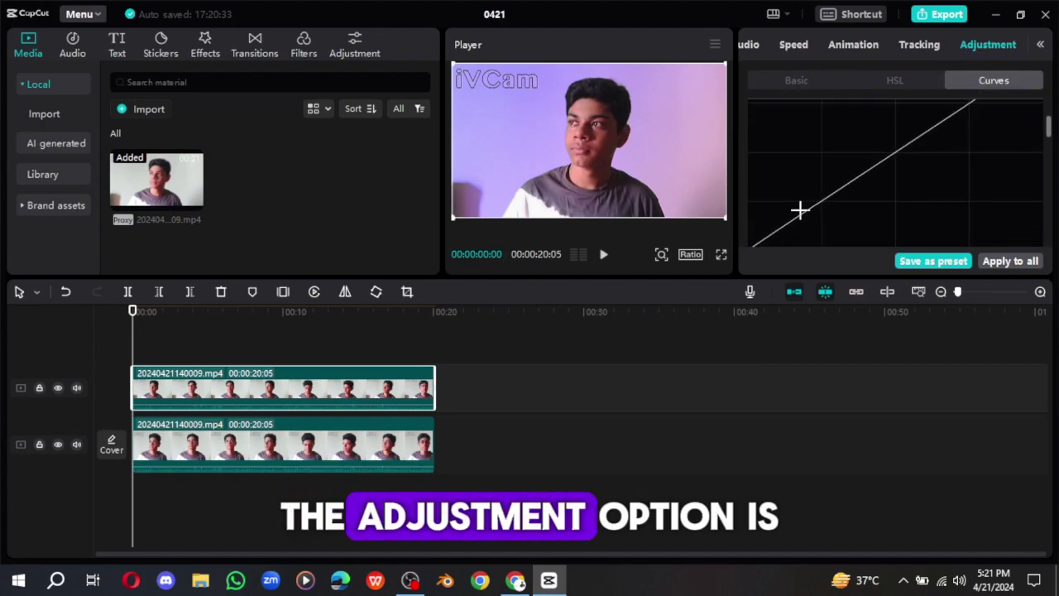
{"action": "left_click_drag", "start_coordinate": [744, 240], "coordinate": [747, 233]}
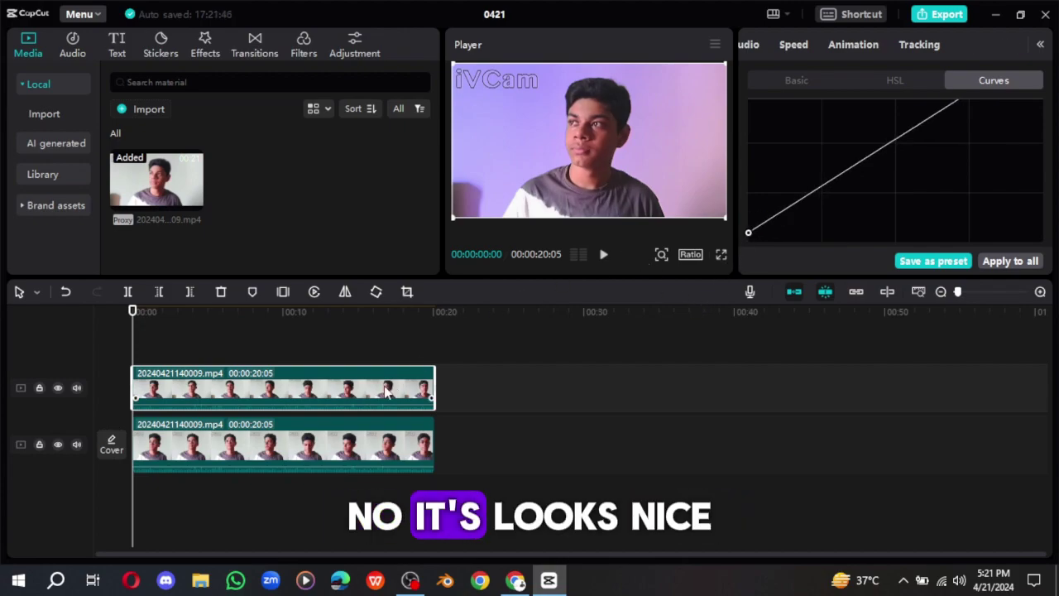
Select the lower clip and bring its Video > Basic Relight settings into view.
{"action": "left_click", "coordinate": [353, 444]}
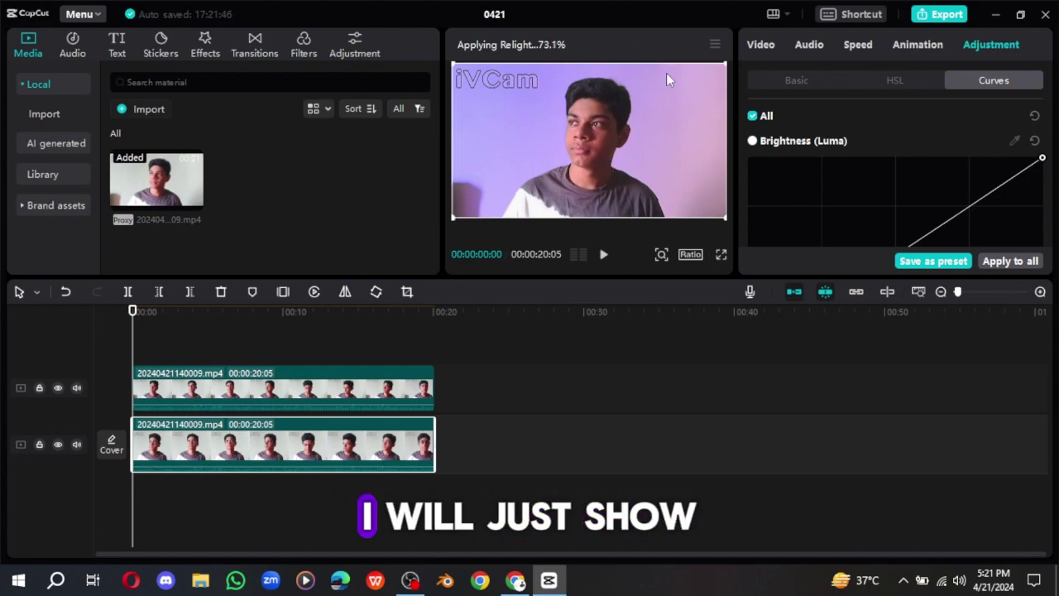
{"action": "left_click", "coordinate": [786, 79]}
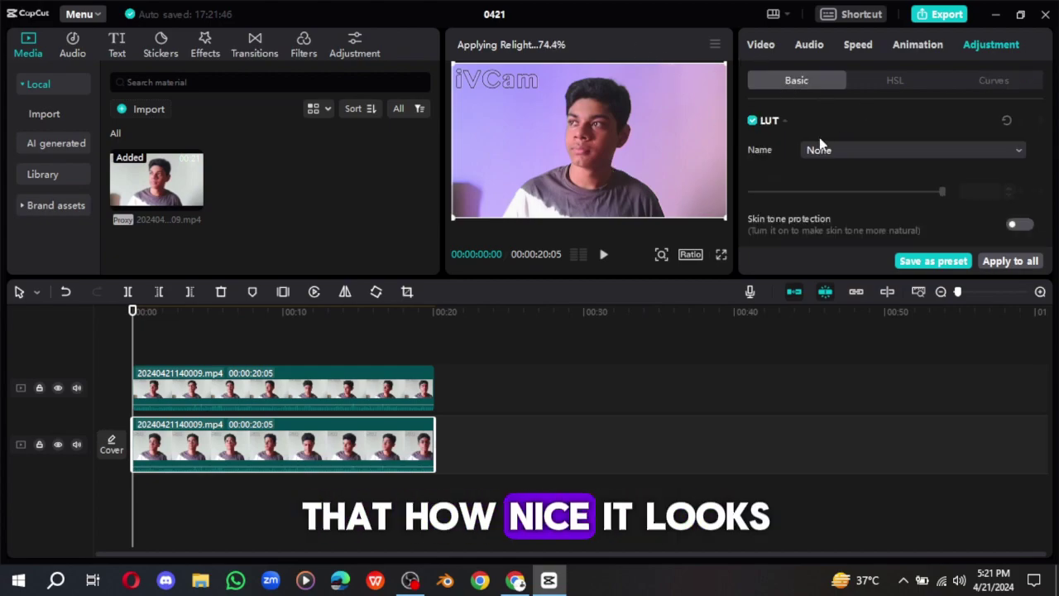
{"action": "scroll", "coordinate": [822, 190], "scroll_direction": "down", "scroll_amount": 5}
{"action": "scroll", "coordinate": [821, 190], "scroll_direction": "down", "scroll_amount": 3}
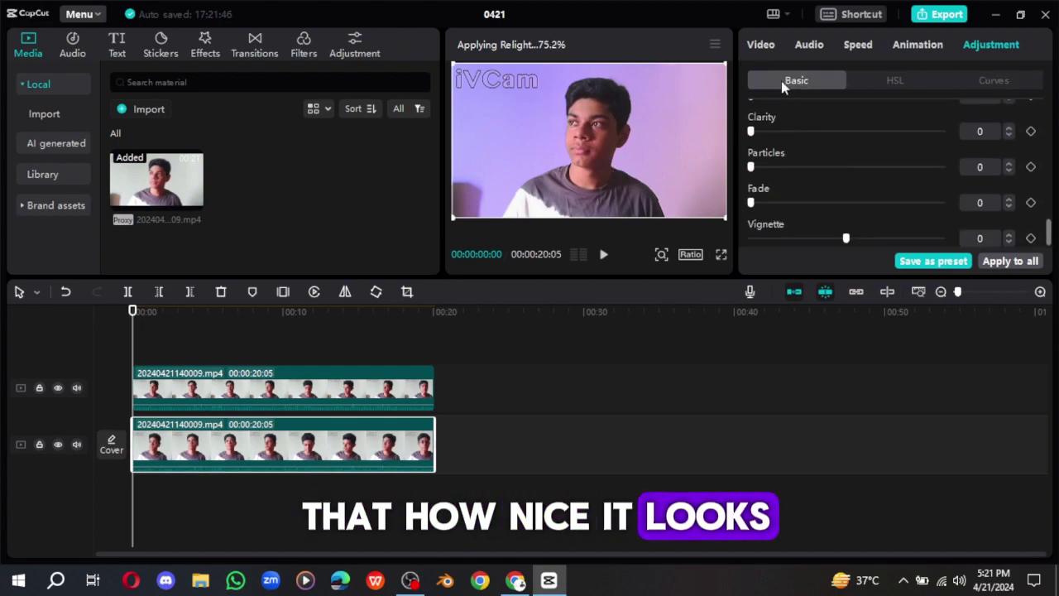
{"action": "left_click", "coordinate": [761, 45]}
{"action": "scroll", "coordinate": [820, 199], "scroll_direction": "down", "scroll_amount": 10}
{"action": "scroll", "coordinate": [809, 157], "scroll_direction": "up", "scroll_amount": 2}
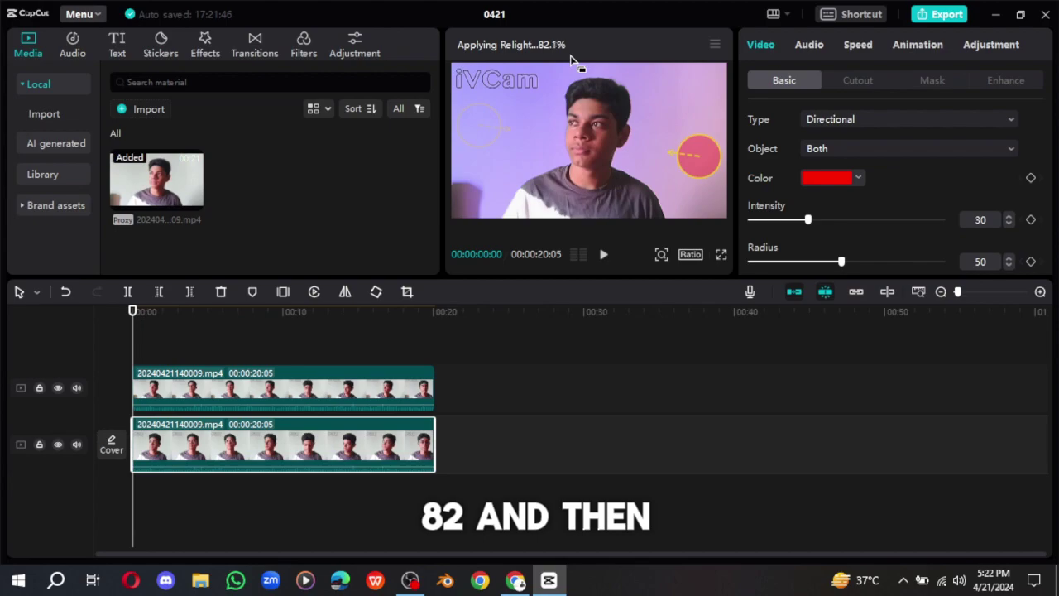
Enable Face enhancement on the upper clip with Smooth 42 and Brighten 1.
{"action": "left_click", "coordinate": [865, 78]}
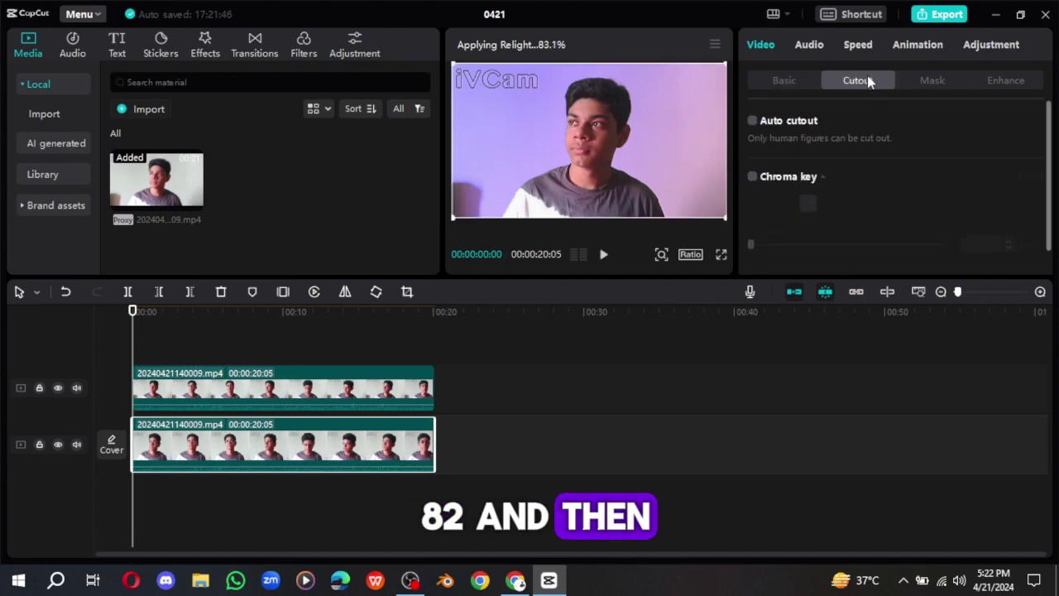
{"action": "left_click", "coordinate": [1001, 80]}
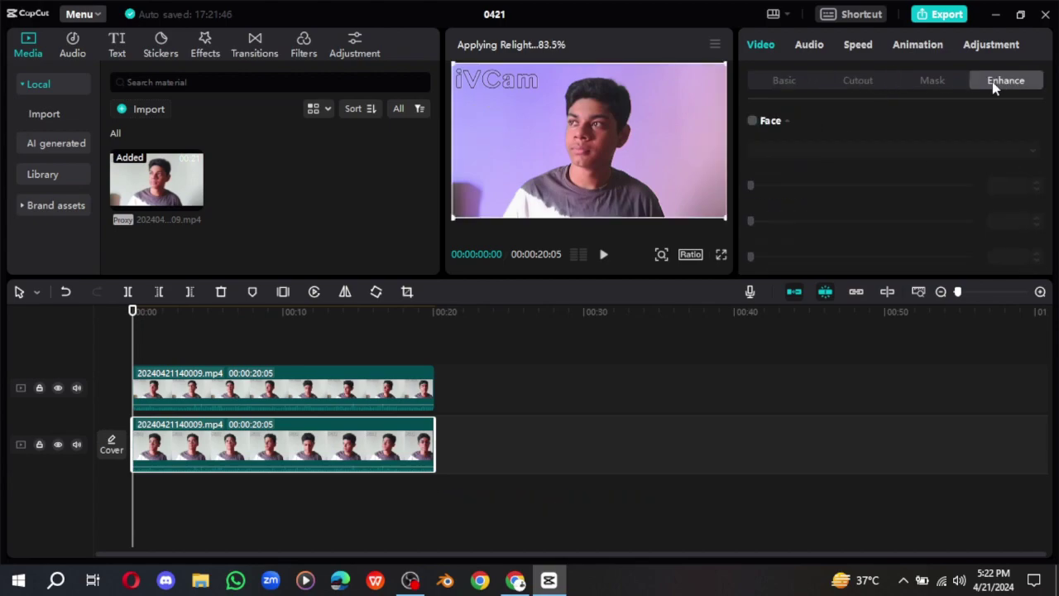
{"action": "left_click", "coordinate": [774, 123]}
{"action": "left_click", "coordinate": [410, 392]}
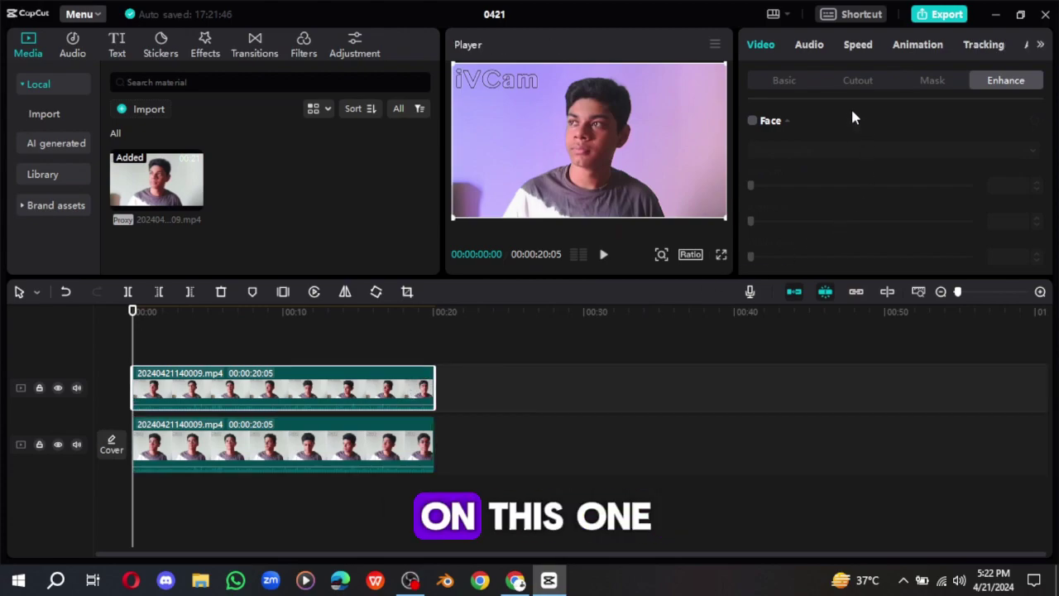
{"action": "left_click", "coordinate": [753, 121]}
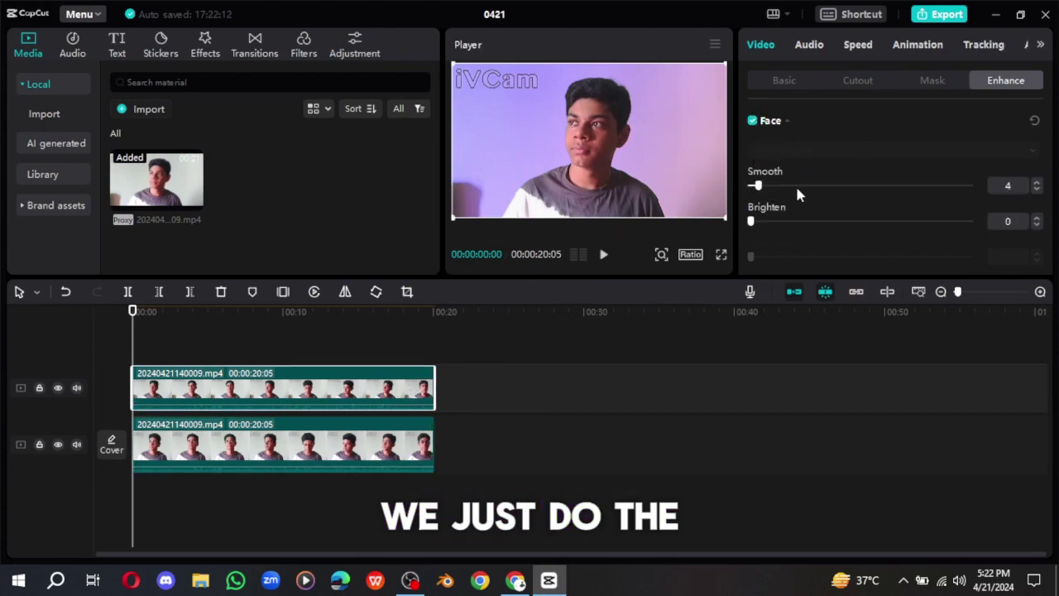
{"action": "left_click_drag", "start_coordinate": [811, 196], "coordinate": [843, 192]}
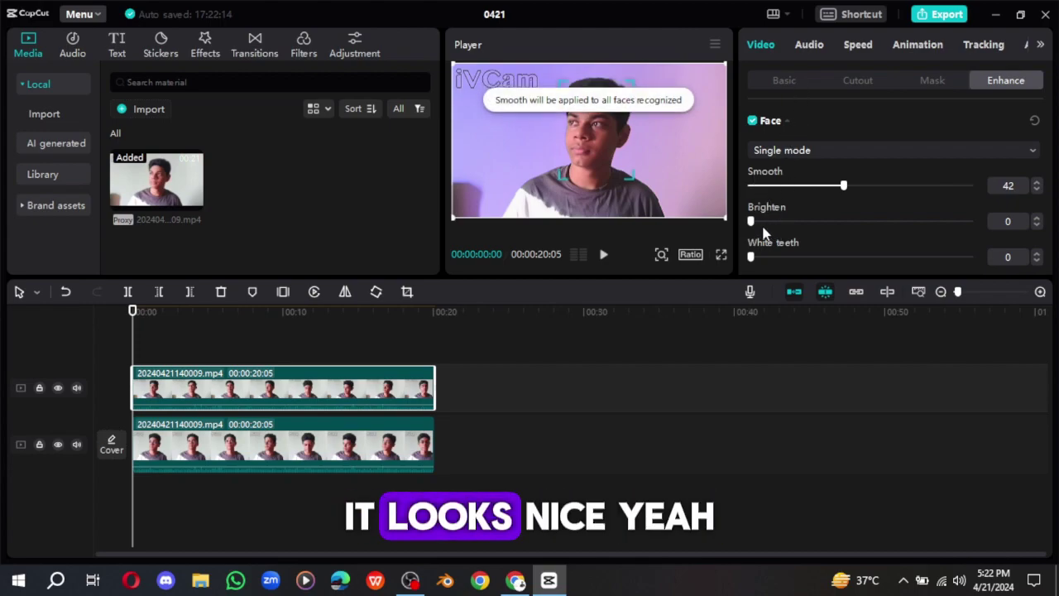
{"action": "mouse_move", "coordinate": [753, 228]}
{"action": "left_mouse_down"}
{"action": "mouse_move", "coordinate": [774, 229]}
{"action": "mouse_move", "coordinate": [750, 230]}
{"action": "left_mouse_up"}
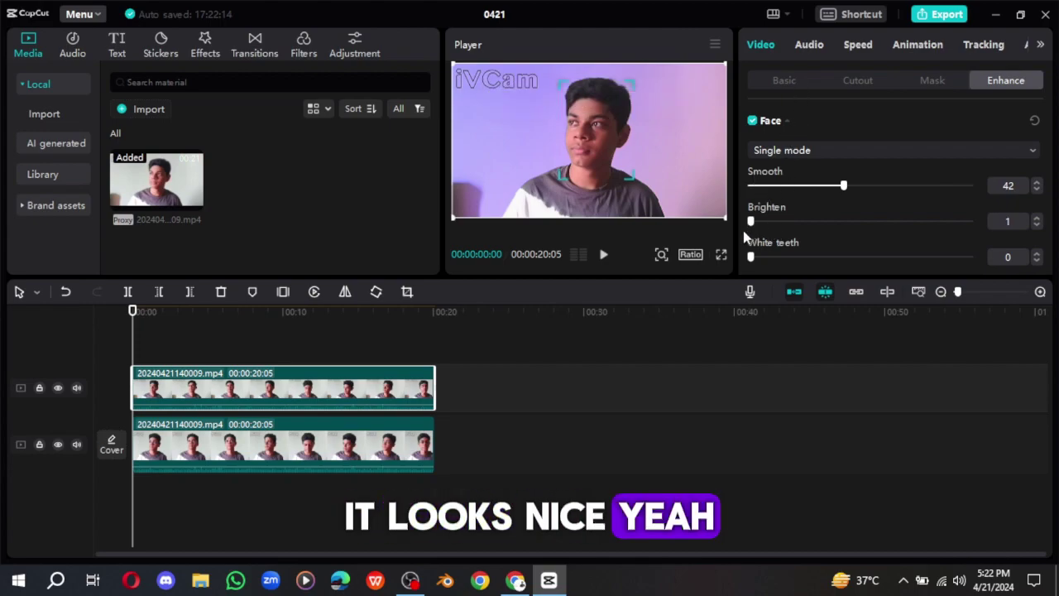
{"action": "left_click", "coordinate": [792, 78]}
{"action": "left_click", "coordinate": [407, 432]}
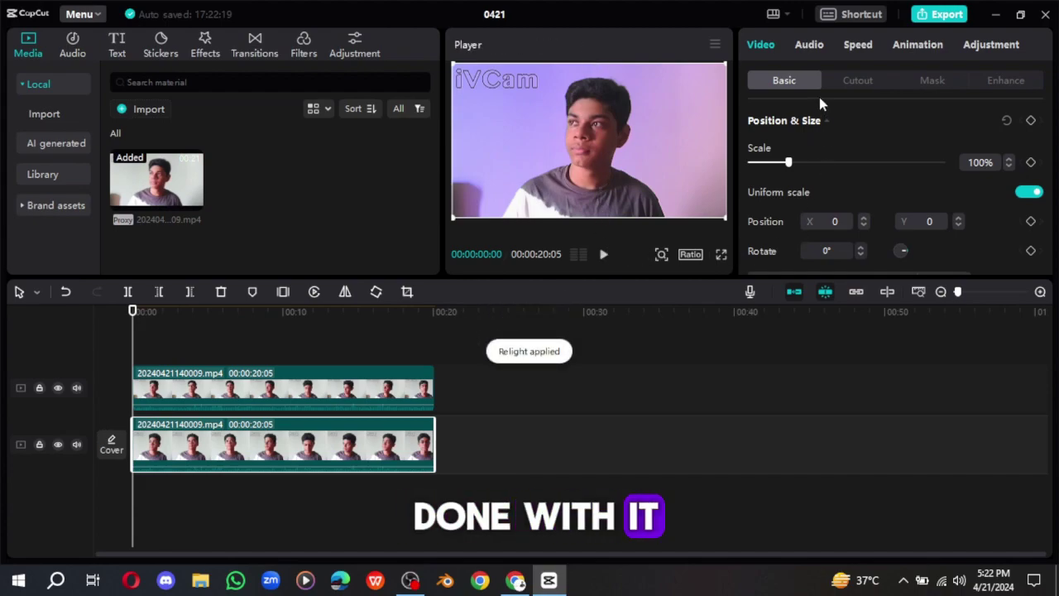
Raise the intensity of the red Light 1 in the lower clip's Relight settings.
{"action": "scroll", "coordinate": [807, 186], "scroll_direction": "down", "scroll_amount": 10}
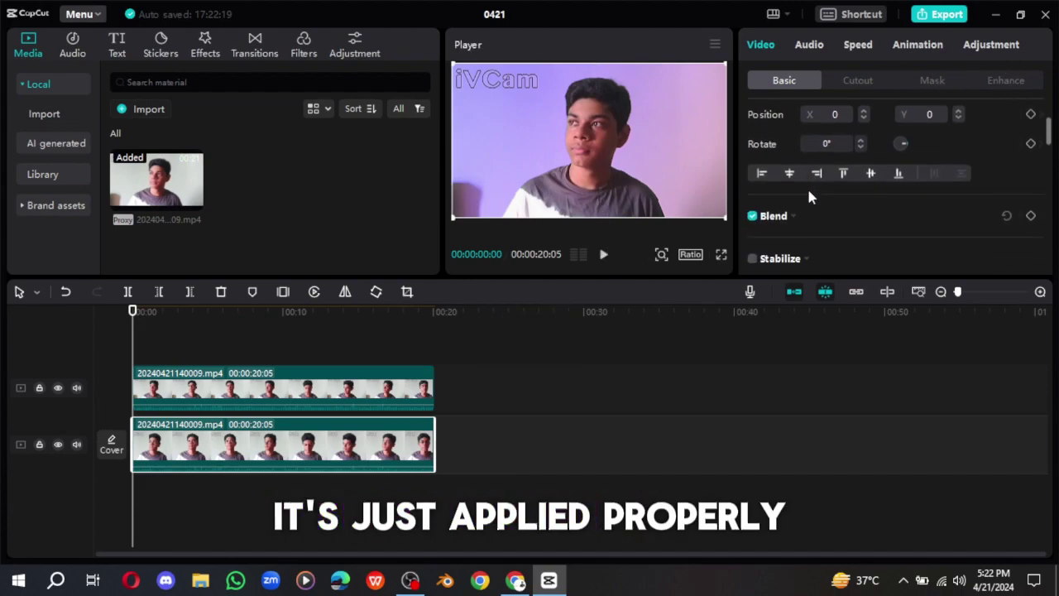
{"action": "scroll", "coordinate": [835, 176], "scroll_direction": "up", "scroll_amount": 2}
{"action": "scroll", "coordinate": [836, 177], "scroll_direction": "down", "scroll_amount": 4}
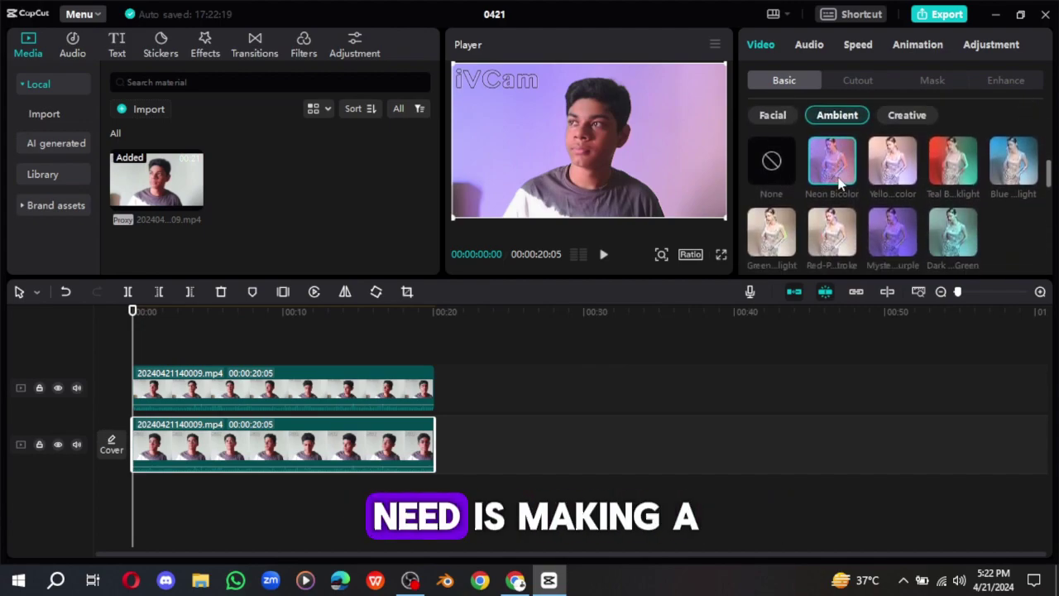
{"action": "scroll", "coordinate": [831, 181], "scroll_direction": "down", "scroll_amount": 1}
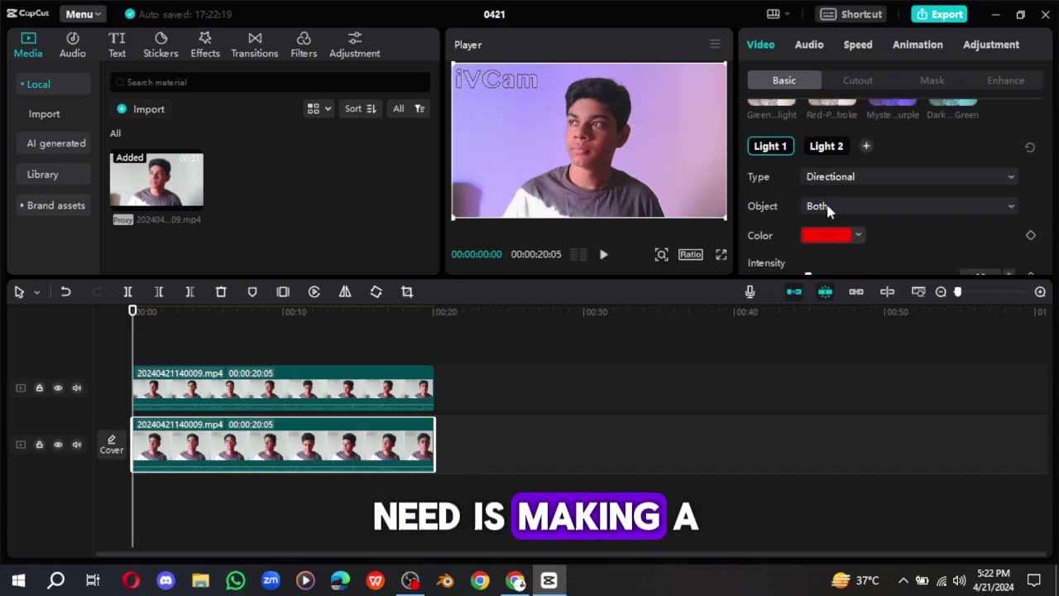
{"action": "scroll", "coordinate": [830, 207], "scroll_direction": "down", "scroll_amount": 2}
{"action": "left_click_drag", "start_coordinate": [813, 172], "coordinate": [817, 166]}
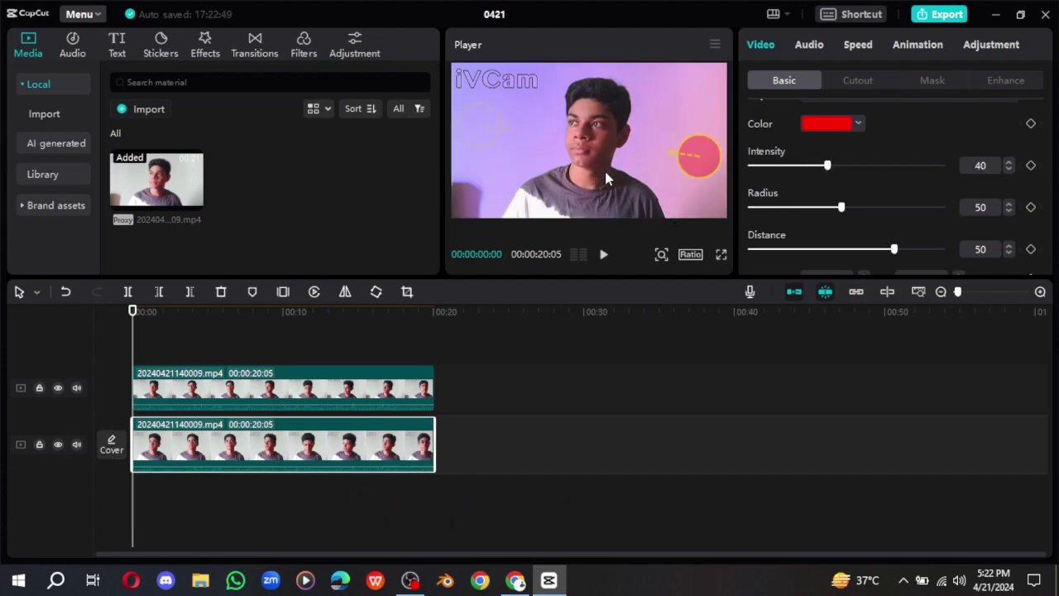
{"action": "scroll", "coordinate": [777, 146], "scroll_direction": "up", "scroll_amount": 3}
Set the blue Light 2 intensity to 60, keeping overall relight brightness at 75.
{"action": "left_click", "coordinate": [824, 149]}
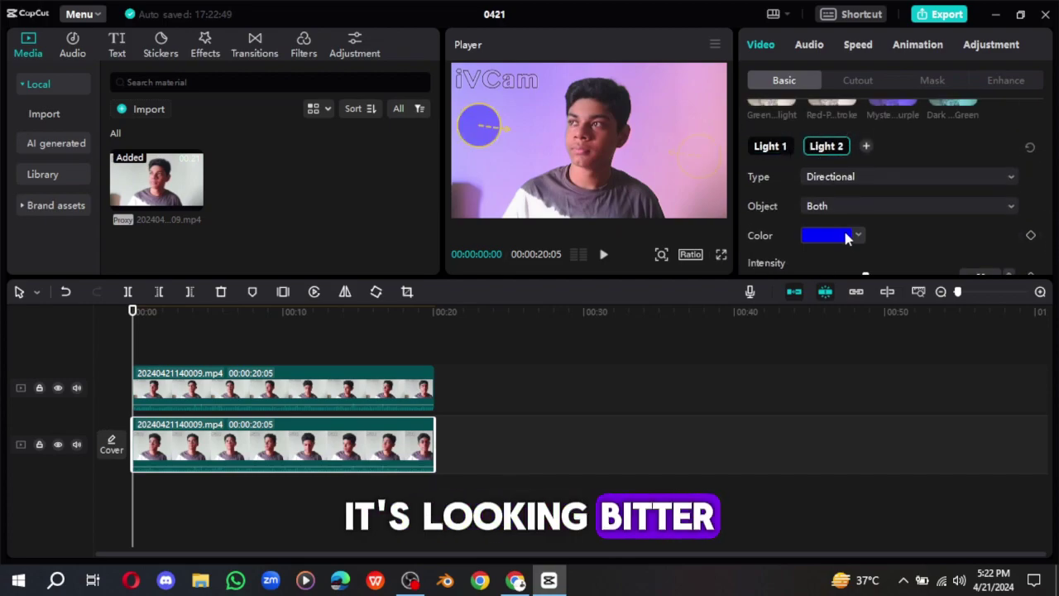
{"action": "scroll", "coordinate": [827, 213], "scroll_direction": "down", "scroll_amount": 3}
{"action": "left_click_drag", "start_coordinate": [863, 166], "coordinate": [891, 167]}
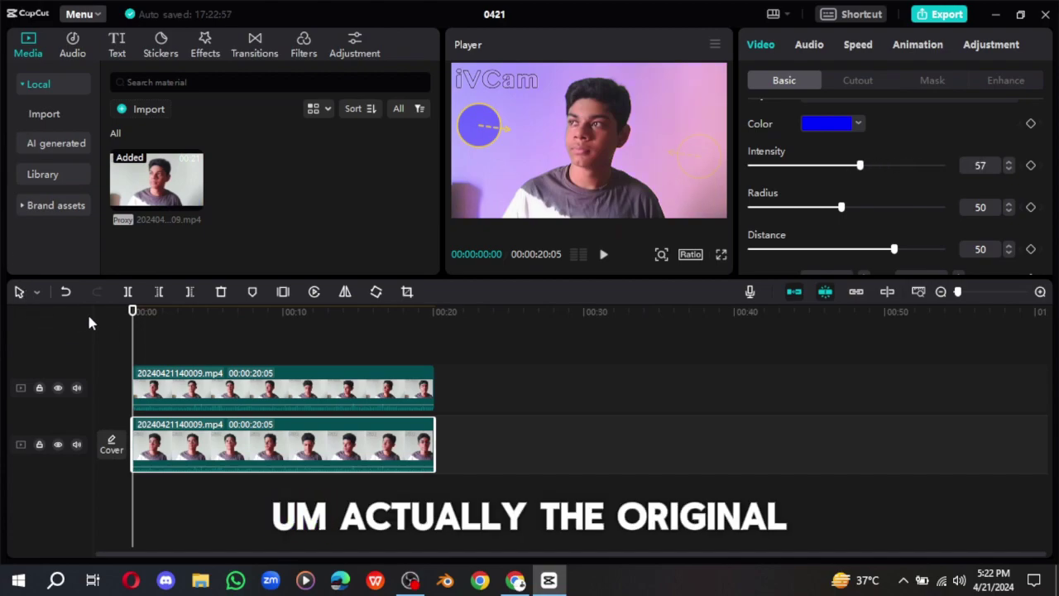
{"action": "left_click", "coordinate": [65, 293]}
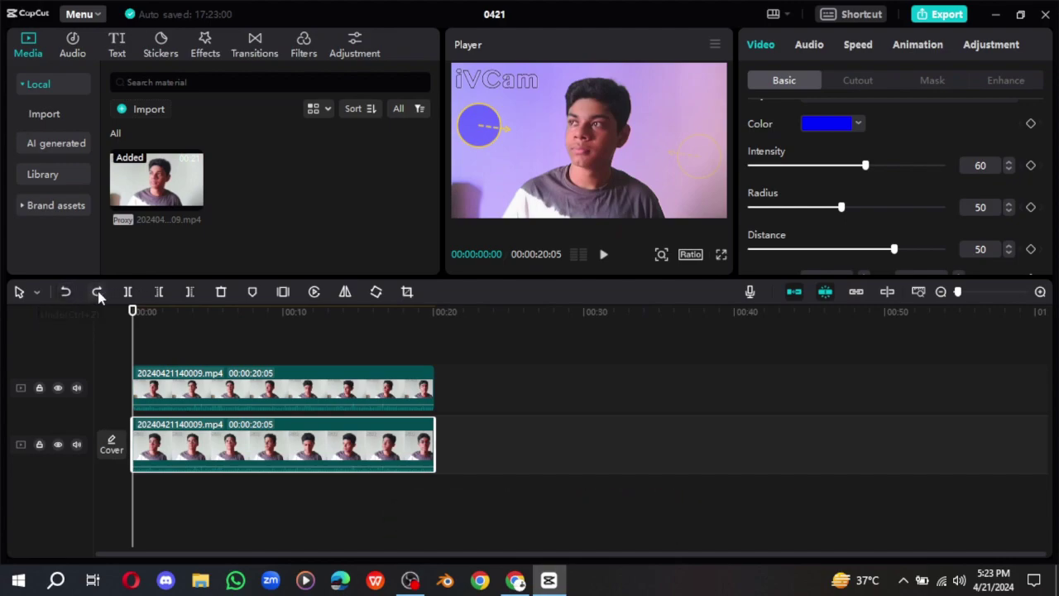
{"action": "scroll", "coordinate": [914, 183], "scroll_direction": "down", "scroll_amount": 3}
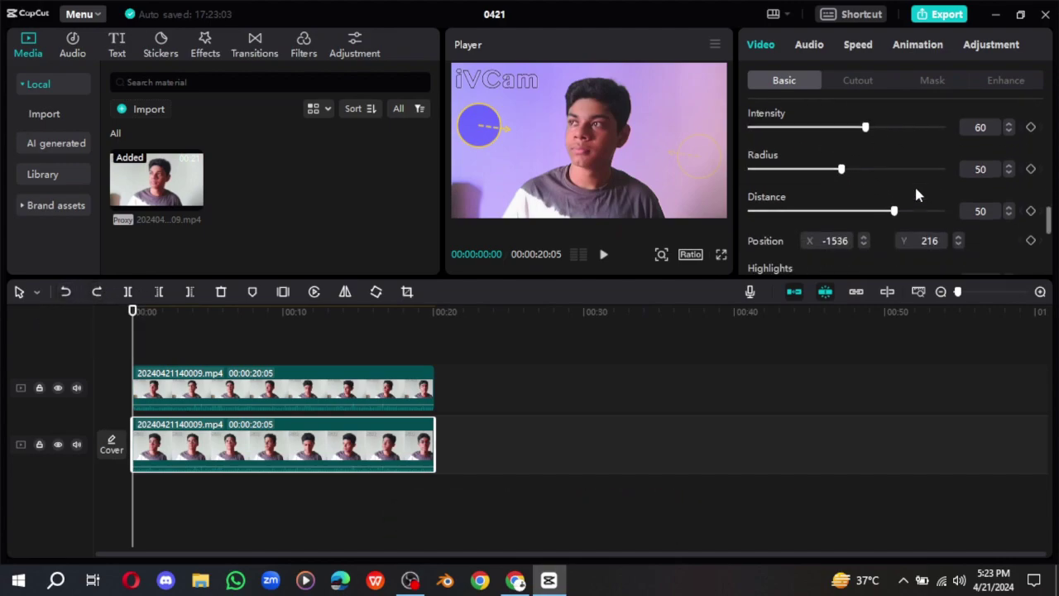
{"action": "scroll", "coordinate": [863, 240], "scroll_direction": "down", "scroll_amount": 2}
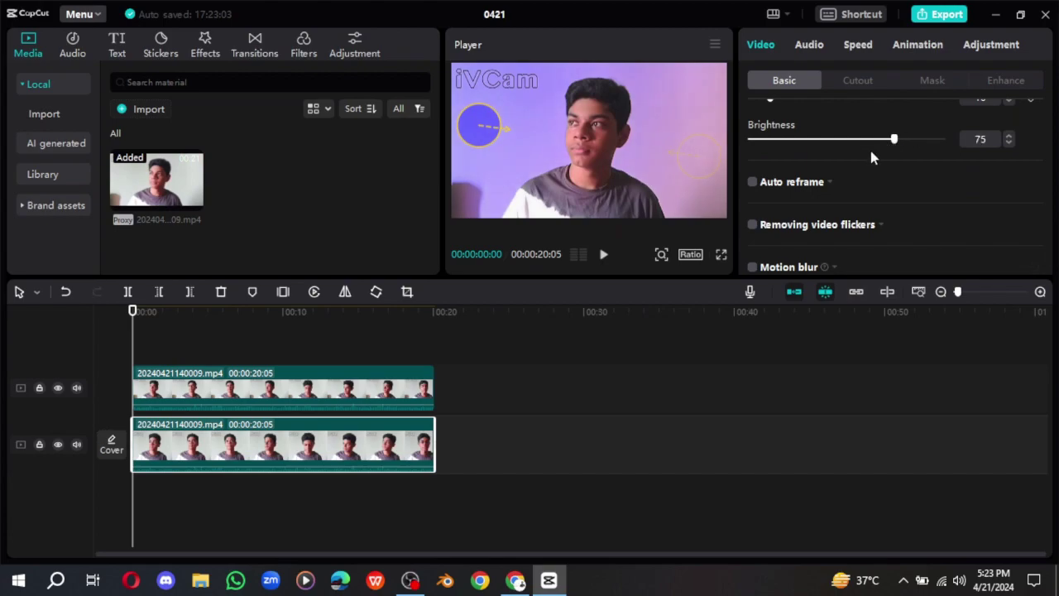
{"action": "scroll", "coordinate": [870, 157], "scroll_direction": "up", "scroll_amount": 8}
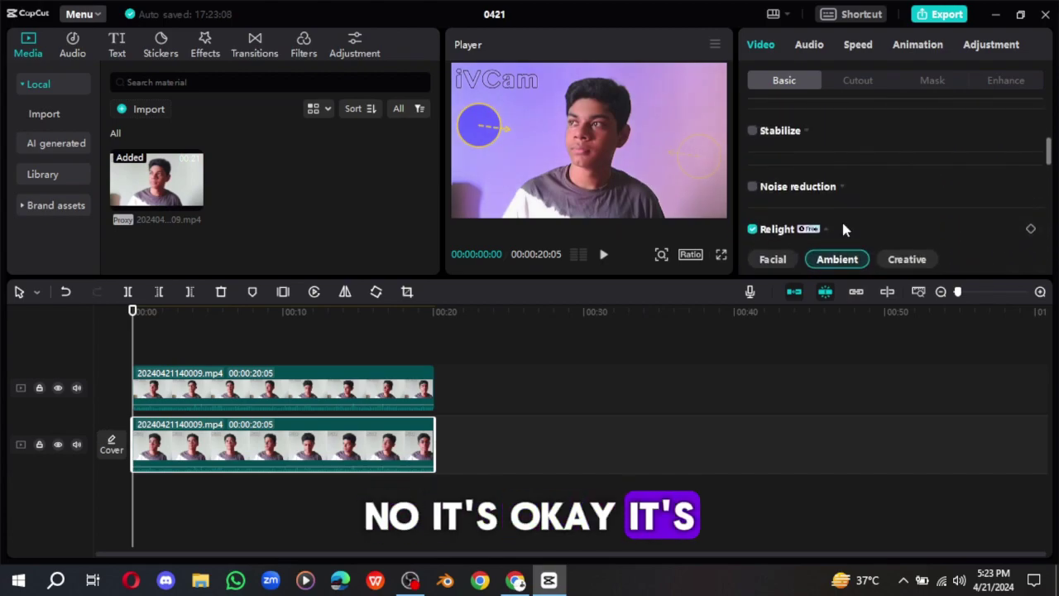
{"action": "scroll", "coordinate": [827, 198], "scroll_direction": "down", "scroll_amount": 3}
{"action": "scroll", "coordinate": [799, 174], "scroll_direction": "up", "scroll_amount": 2}
Lower the red Light 1 brightness to 67 and shorten its distance to 43.
{"action": "left_click", "coordinate": [770, 159]}
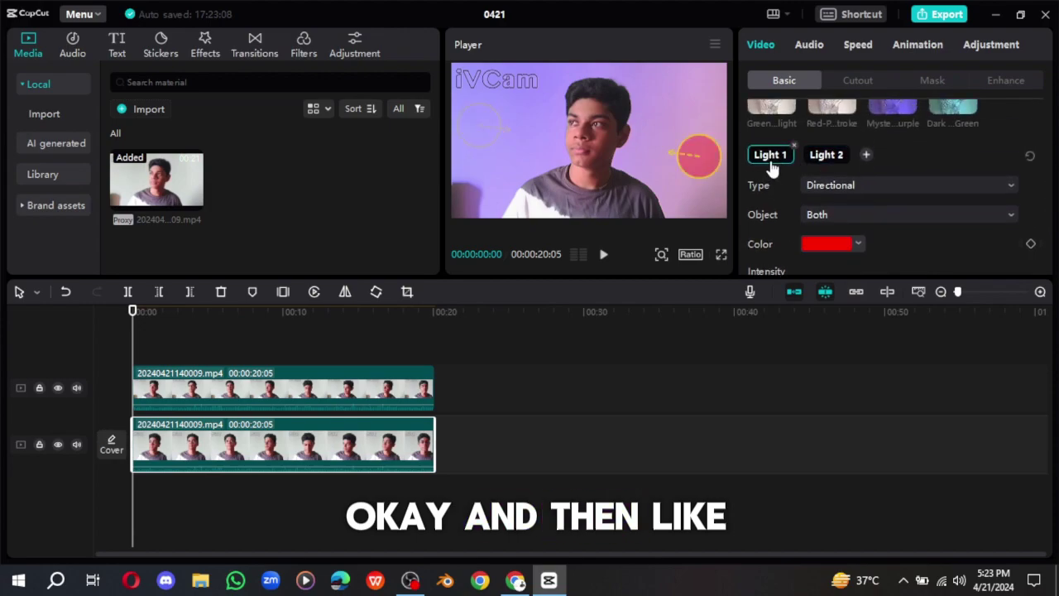
{"action": "scroll", "coordinate": [834, 207], "scroll_direction": "down", "scroll_amount": 5}
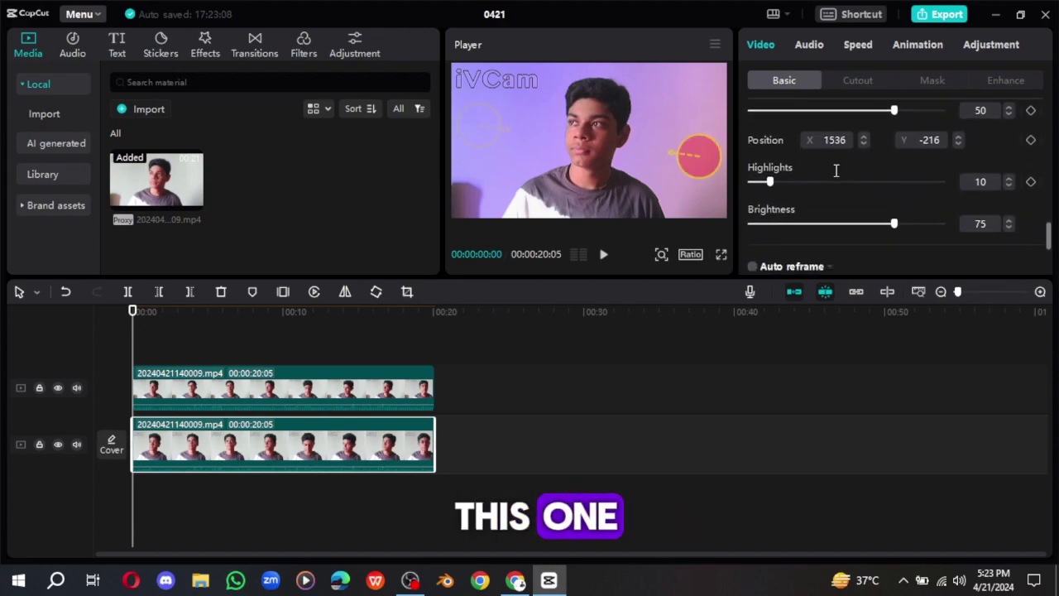
{"action": "scroll", "coordinate": [868, 178], "scroll_direction": "down", "scroll_amount": 1}
{"action": "mouse_move", "coordinate": [887, 176]}
{"action": "left_mouse_down"}
{"action": "mouse_move", "coordinate": [863, 179]}
{"action": "mouse_move", "coordinate": [893, 182]}
{"action": "mouse_move", "coordinate": [890, 165]}
{"action": "left_mouse_up"}
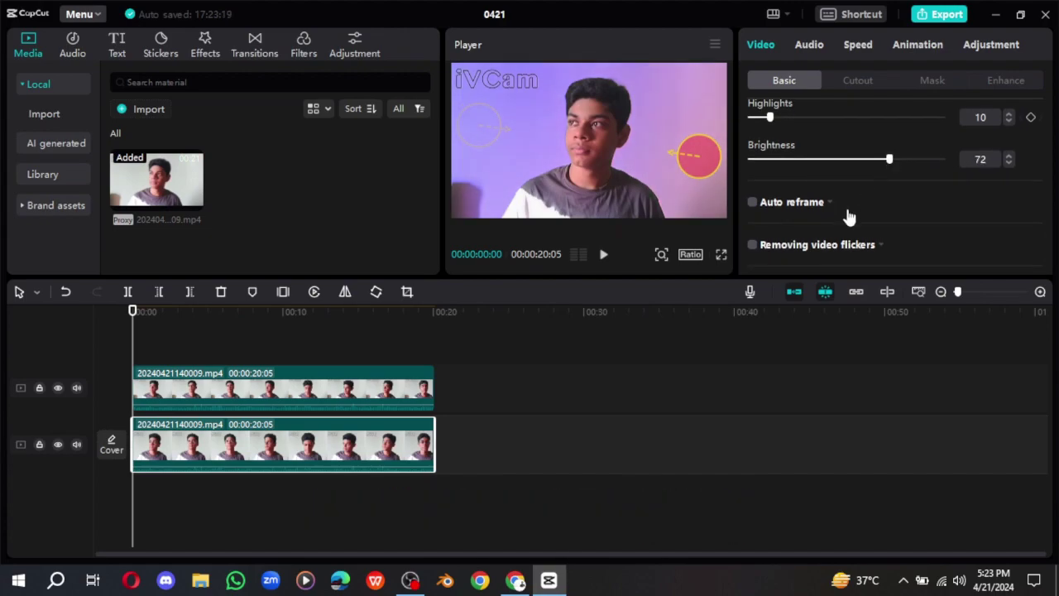
{"action": "scroll", "coordinate": [846, 218], "scroll_direction": "down", "scroll_amount": 5}
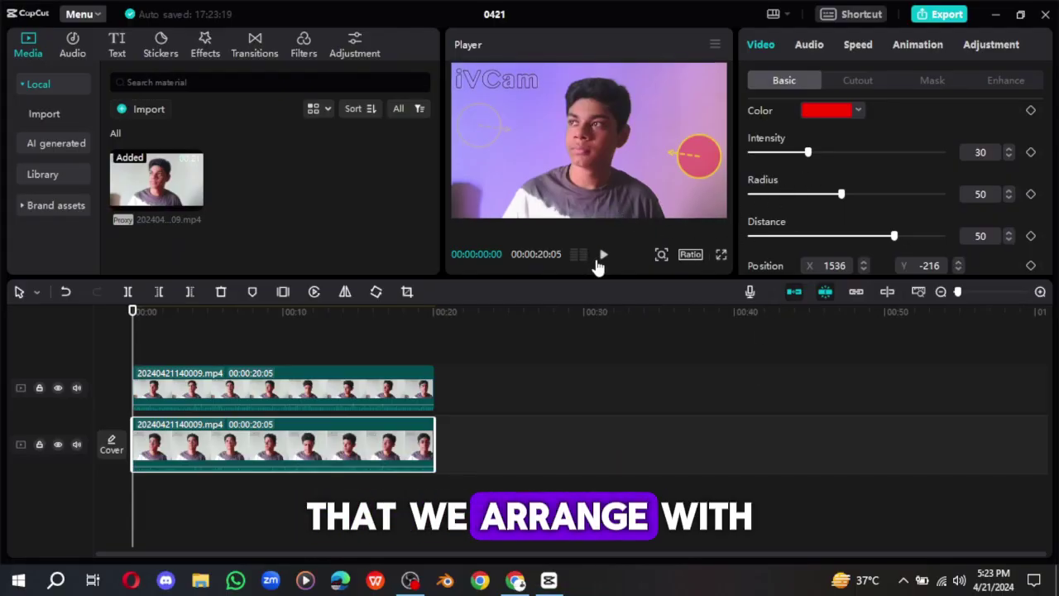
{"action": "scroll", "coordinate": [868, 232], "scroll_direction": "down", "scroll_amount": 3}
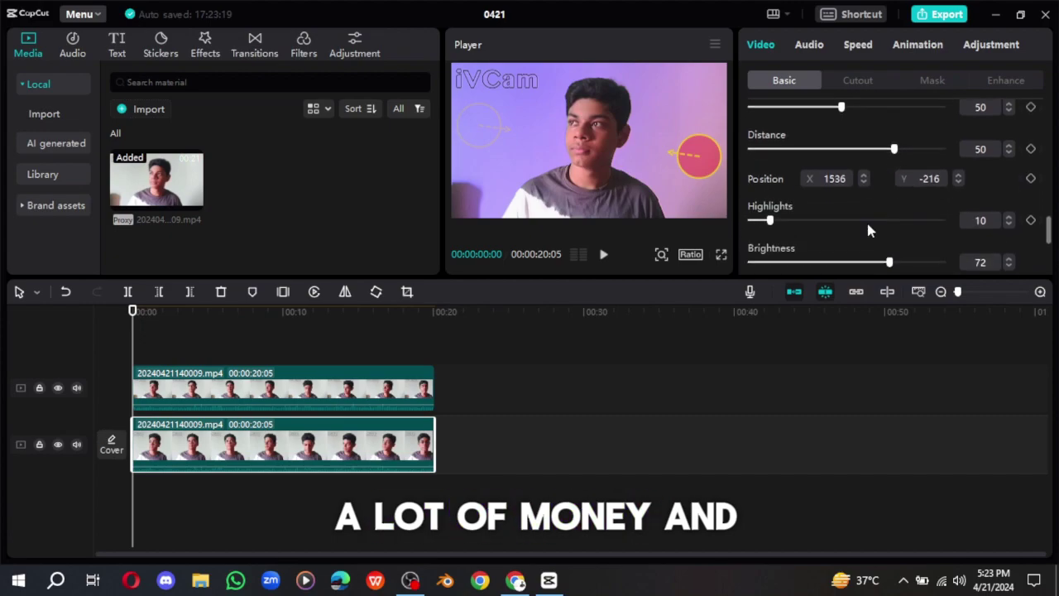
{"action": "left_click_drag", "start_coordinate": [888, 238], "coordinate": [879, 239]}
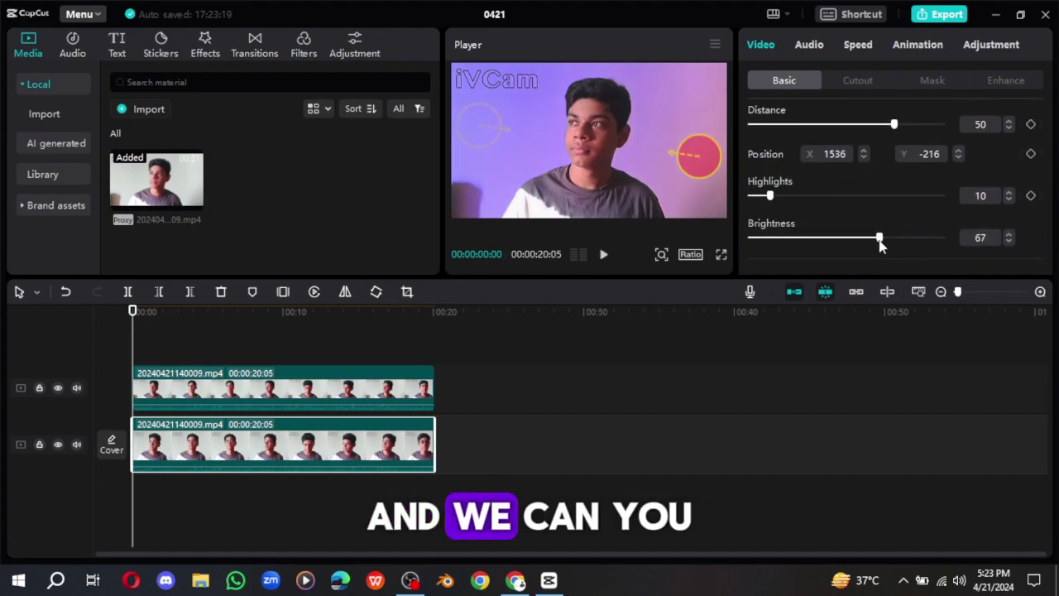
{"action": "scroll", "coordinate": [774, 199], "scroll_direction": "up", "scroll_amount": 3}
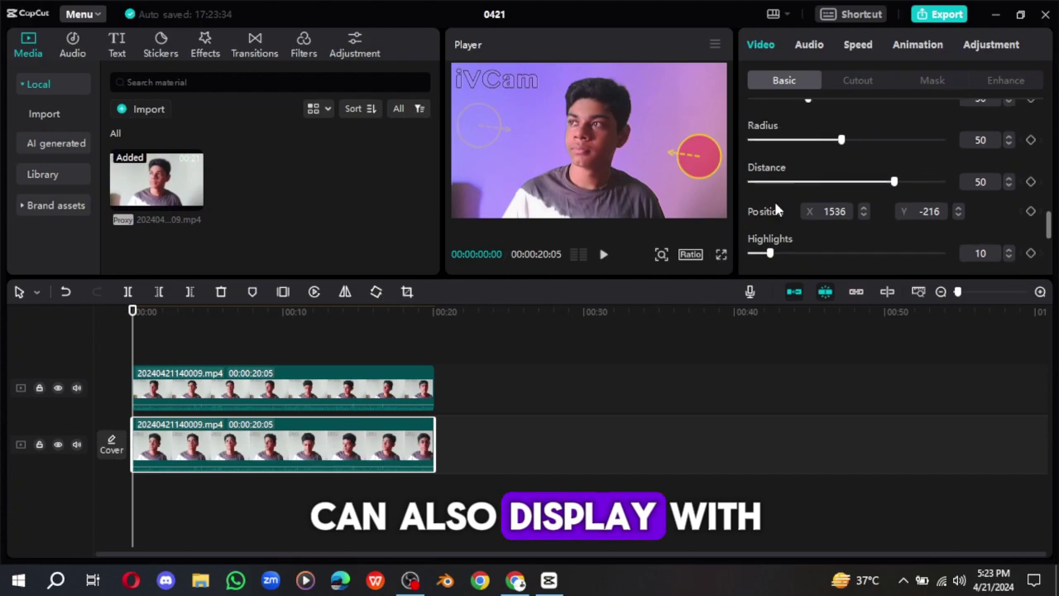
{"action": "scroll", "coordinate": [877, 206], "scroll_direction": "down", "scroll_amount": 2}
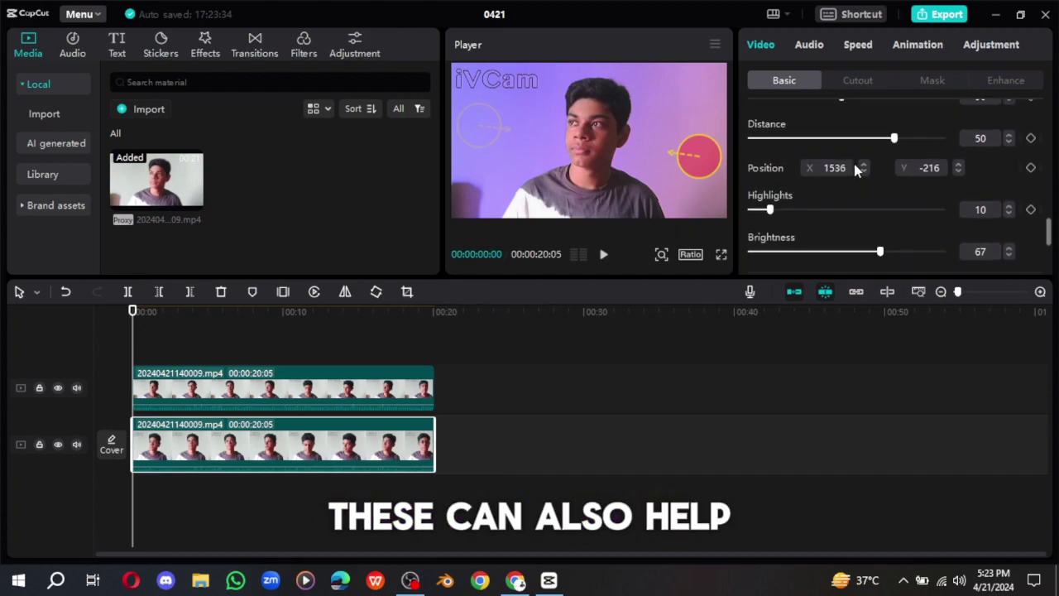
{"action": "mouse_move", "coordinate": [893, 148]}
{"action": "left_mouse_down"}
{"action": "mouse_move", "coordinate": [884, 157]}
{"action": "mouse_move", "coordinate": [887, 144]}
{"action": "left_mouse_up"}
{"action": "scroll", "coordinate": [881, 149], "scroll_direction": "down", "scroll_amount": 1}
{"action": "scroll", "coordinate": [882, 149], "scroll_direction": "down", "scroll_amount": 1}
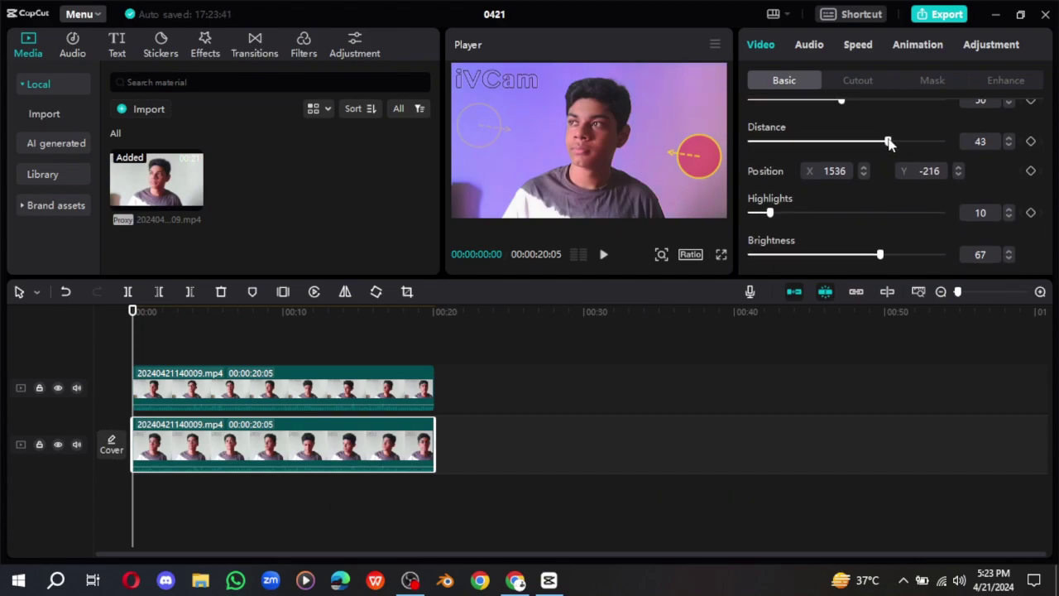
{"action": "scroll", "coordinate": [824, 185], "scroll_direction": "up", "scroll_amount": 5}
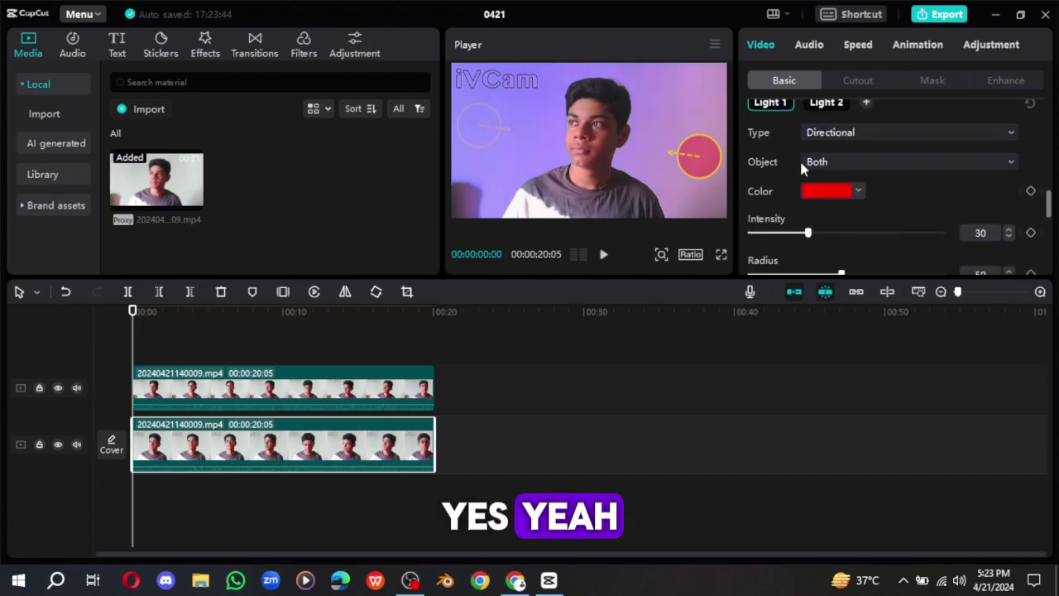
Review the blue Light 2, then return to Light 1 and bring its brightness down to 64.
{"action": "left_click", "coordinate": [827, 214]}
{"action": "scroll", "coordinate": [829, 215], "scroll_direction": "down", "scroll_amount": 3}
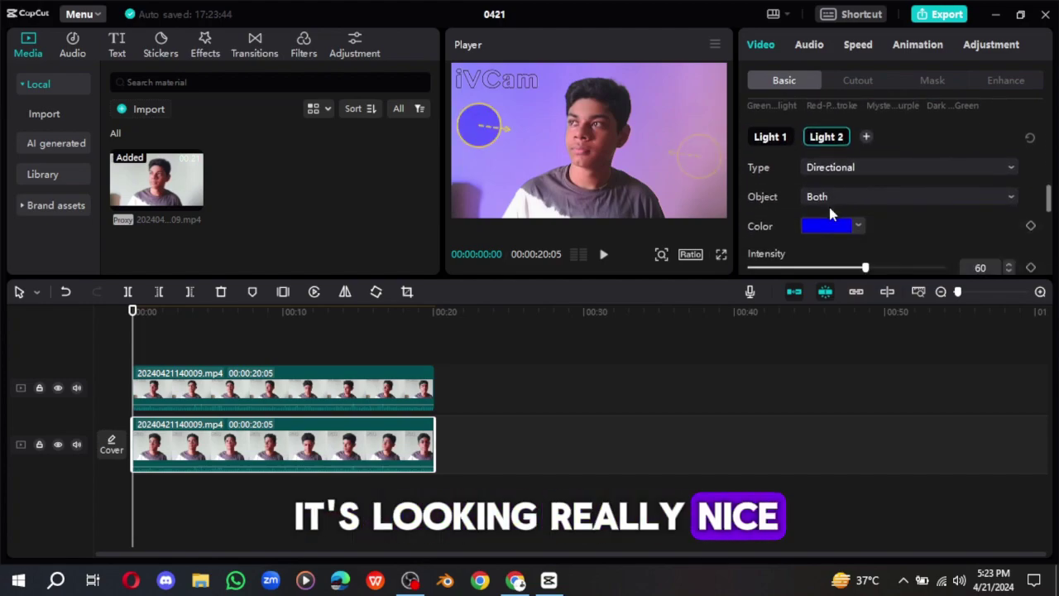
{"action": "scroll", "coordinate": [847, 190], "scroll_direction": "down", "scroll_amount": 2}
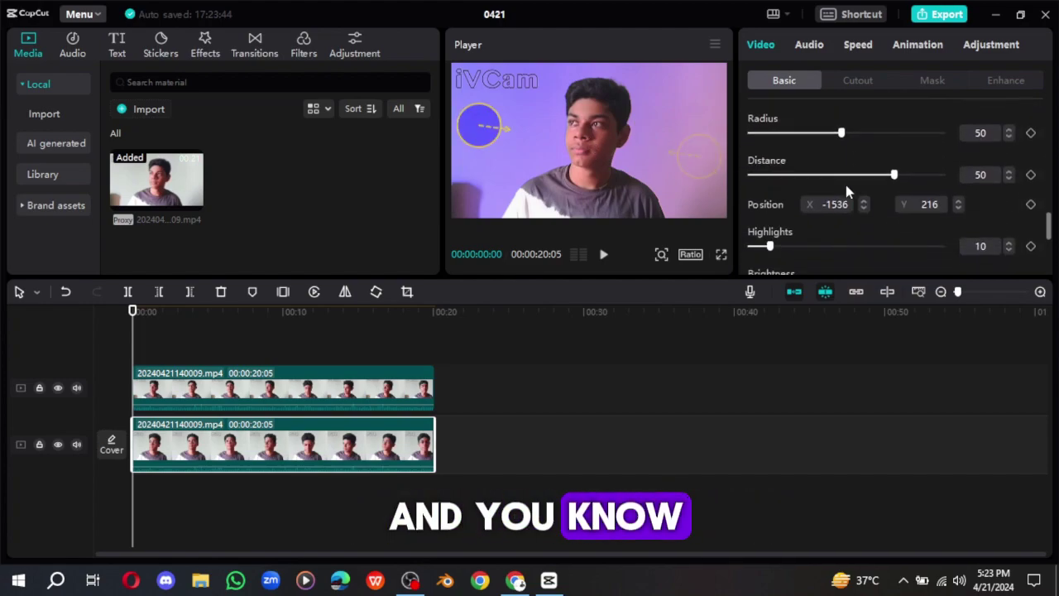
{"action": "scroll", "coordinate": [815, 225], "scroll_direction": "down", "scroll_amount": 2}
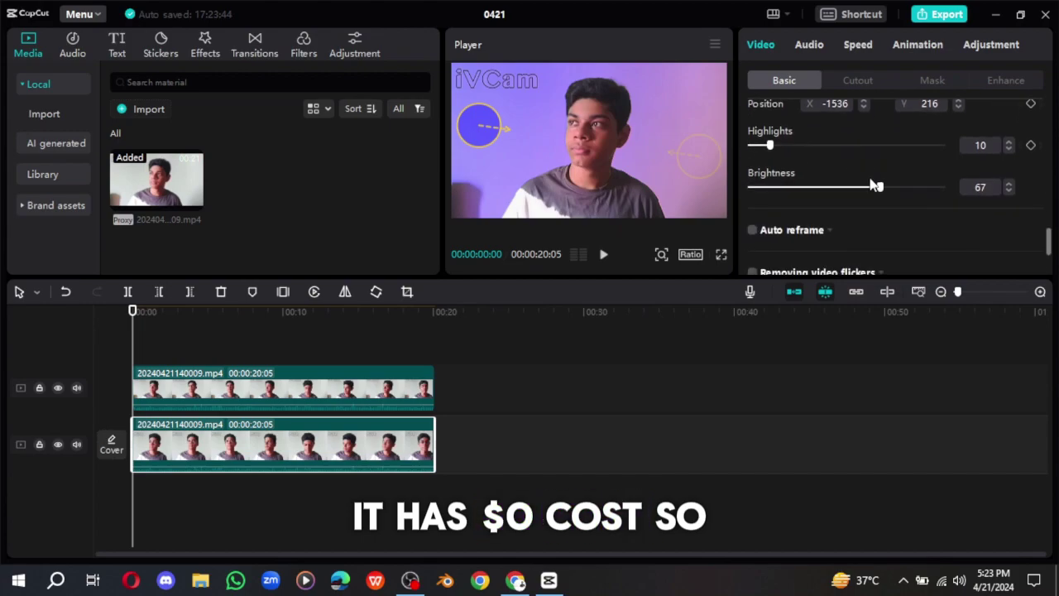
{"action": "scroll", "coordinate": [823, 215], "scroll_direction": "up", "scroll_amount": 3}
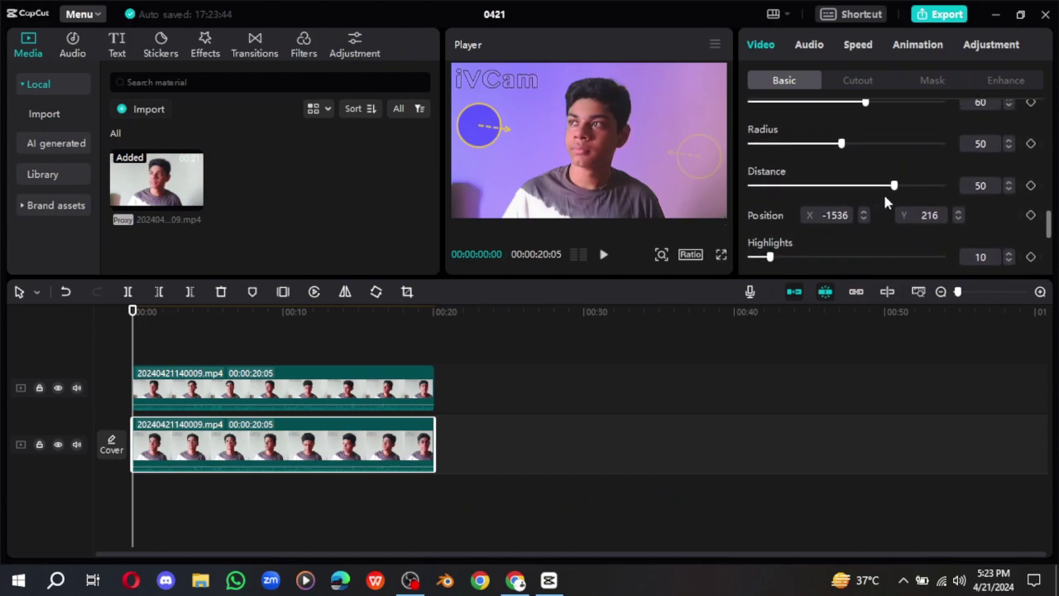
{"action": "scroll", "coordinate": [886, 195], "scroll_direction": "up", "scroll_amount": 2}
{"action": "scroll", "coordinate": [883, 199], "scroll_direction": "down", "scroll_amount": 2}
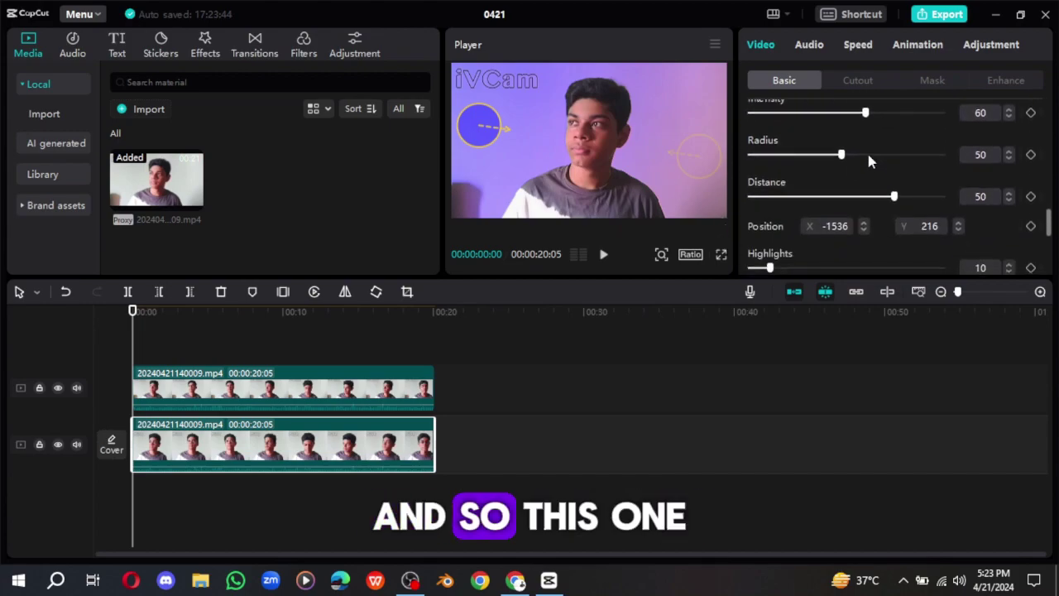
{"action": "scroll", "coordinate": [875, 207], "scroll_direction": "up", "scroll_amount": 2}
{"action": "scroll", "coordinate": [867, 206], "scroll_direction": "down", "scroll_amount": 4}
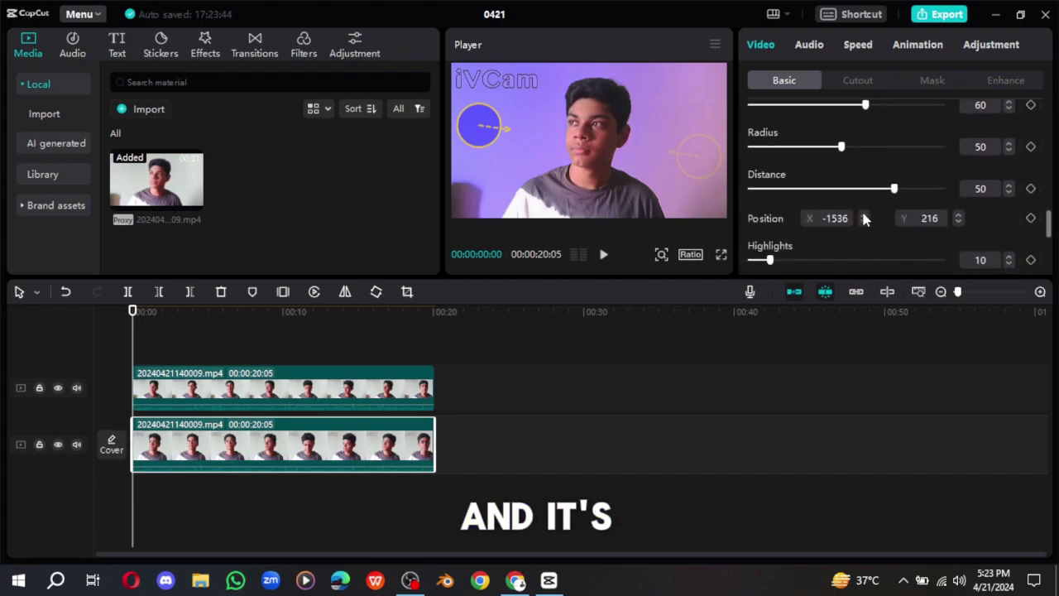
{"action": "scroll", "coordinate": [856, 203], "scroll_direction": "up", "scroll_amount": 5}
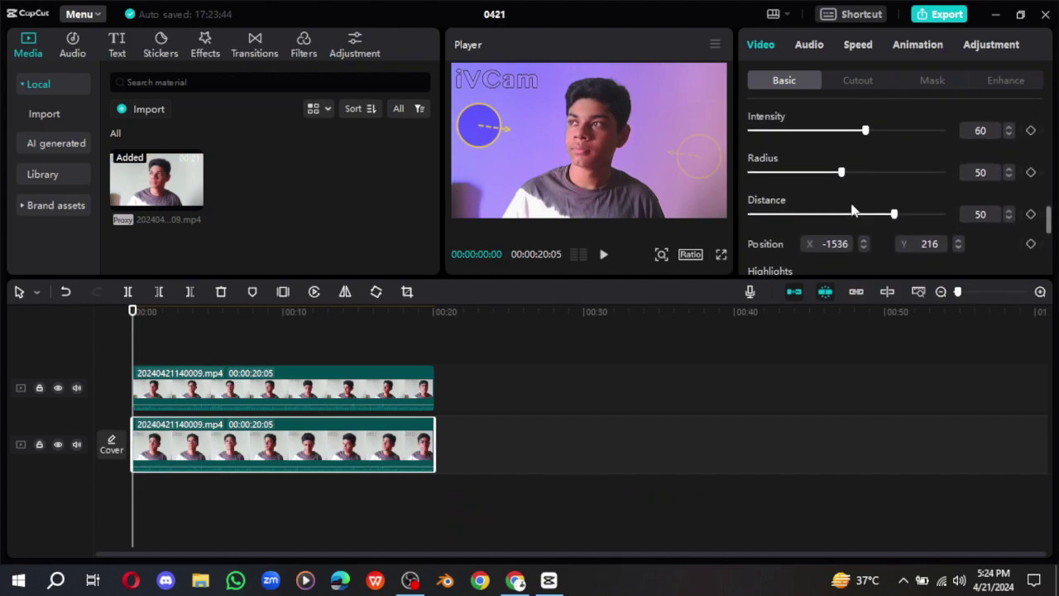
{"action": "scroll", "coordinate": [827, 173], "scroll_direction": "up", "scroll_amount": 2}
{"action": "left_click", "coordinate": [772, 190]}
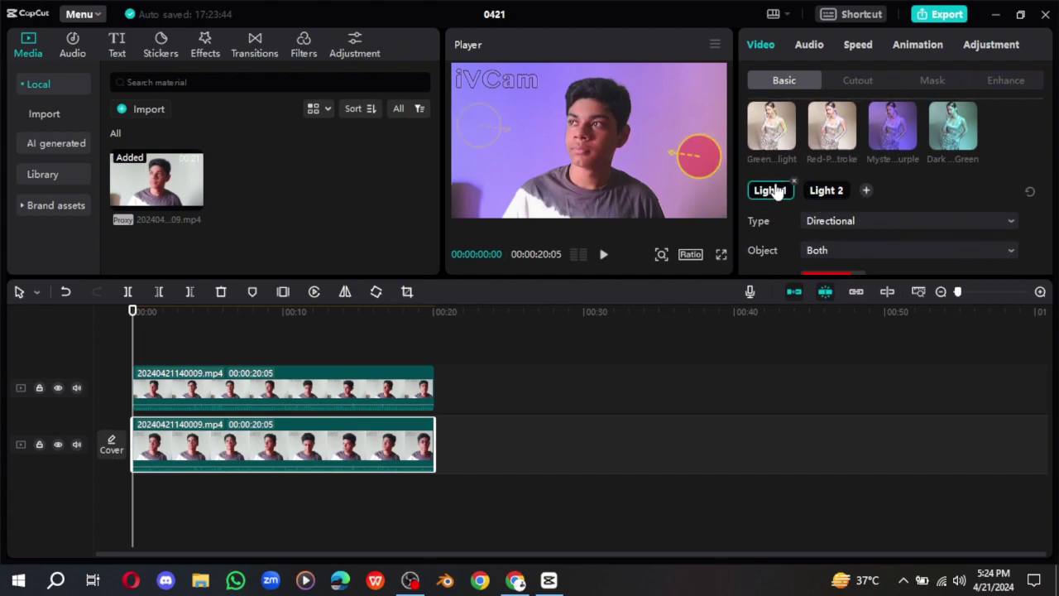
{"action": "scroll", "coordinate": [814, 186], "scroll_direction": "down", "scroll_amount": 3}
{"action": "scroll", "coordinate": [847, 207], "scroll_direction": "down", "scroll_amount": 3}
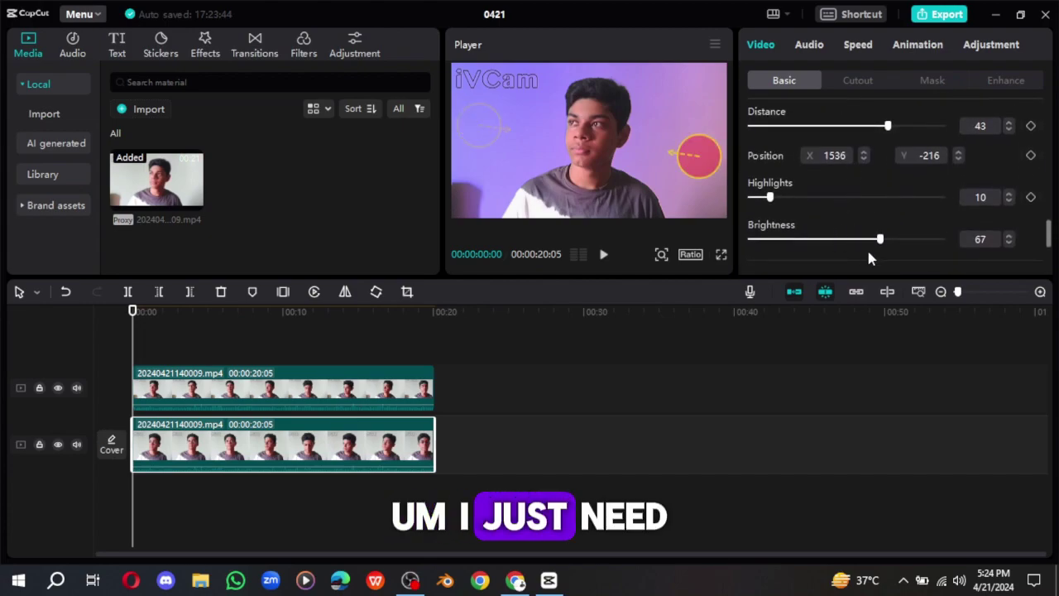
{"action": "mouse_move", "coordinate": [875, 240]}
{"action": "left_mouse_down"}
{"action": "mouse_move", "coordinate": [897, 247]}
{"action": "mouse_move", "coordinate": [855, 250]}
{"action": "mouse_move", "coordinate": [871, 250]}
{"action": "left_mouse_up"}
{"action": "scroll", "coordinate": [877, 265], "scroll_direction": "up", "scroll_amount": 1}
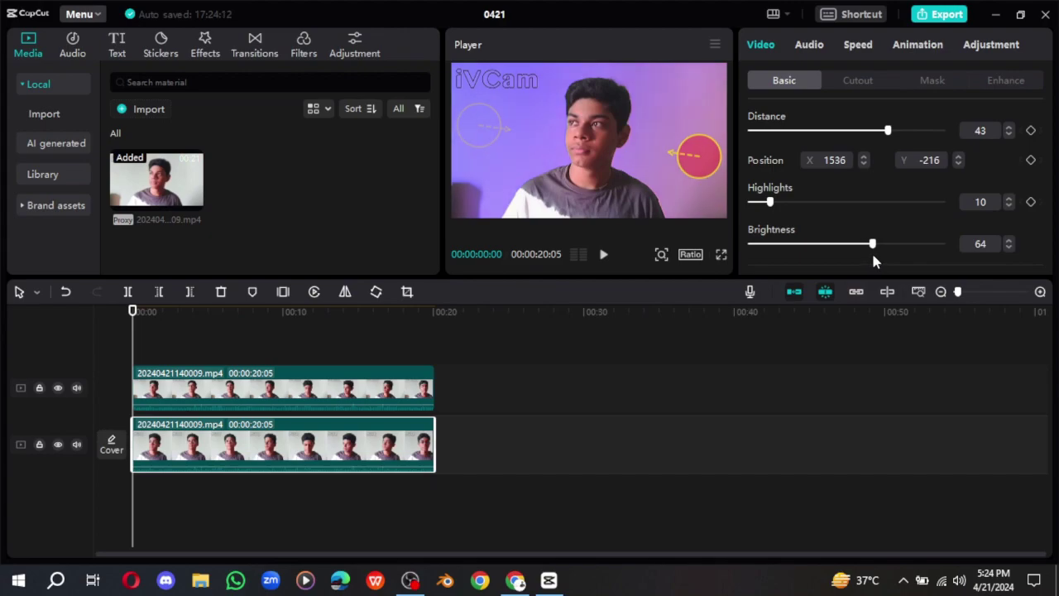
{"action": "scroll", "coordinate": [840, 201], "scroll_direction": "up", "scroll_amount": 10}
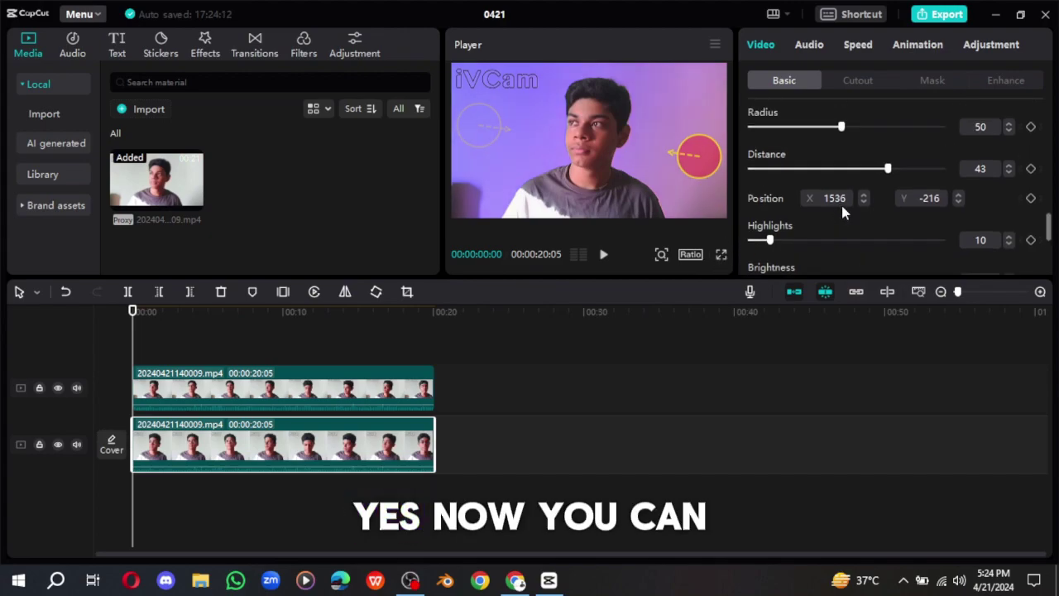
{"action": "left_click", "coordinate": [895, 188]}
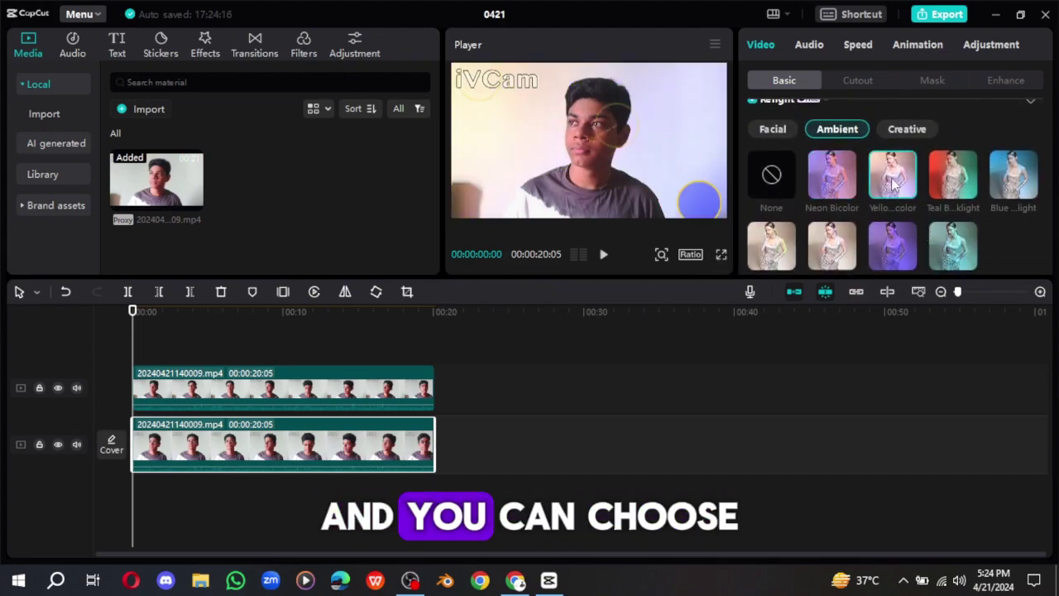
{"action": "left_click", "coordinate": [962, 189]}
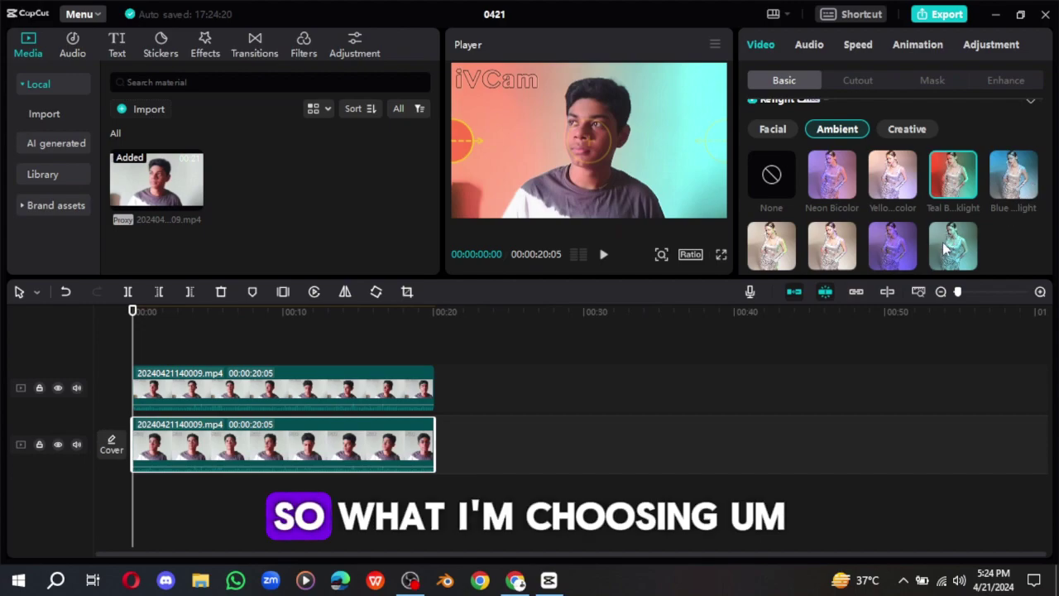
{"action": "left_click", "coordinate": [897, 250]}
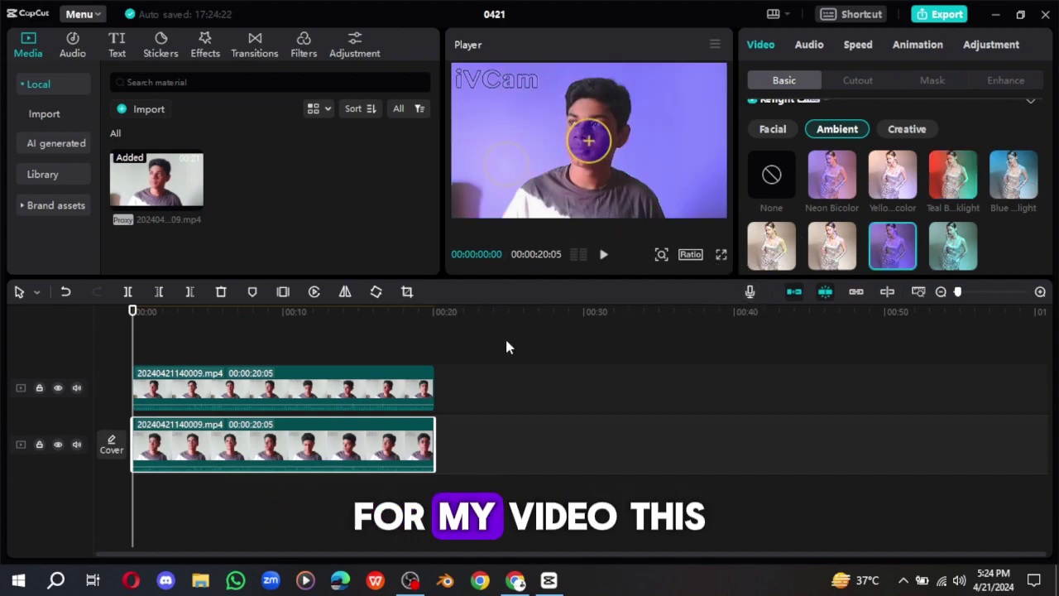
{"action": "left_click", "coordinate": [389, 389]}
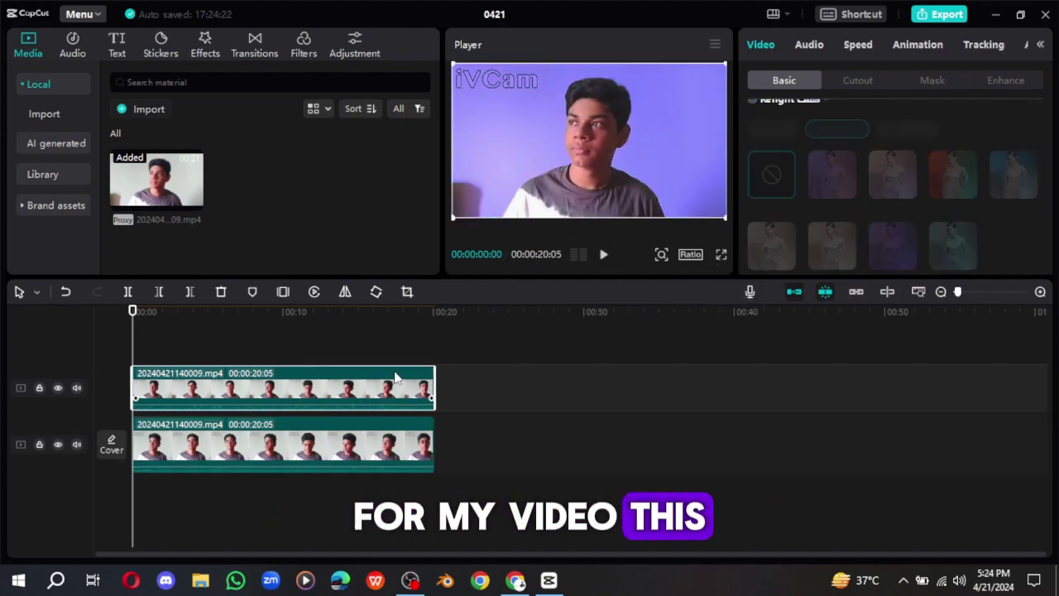
{"action": "left_click", "coordinate": [720, 255]}
{"action": "left_click", "coordinate": [734, 527]}
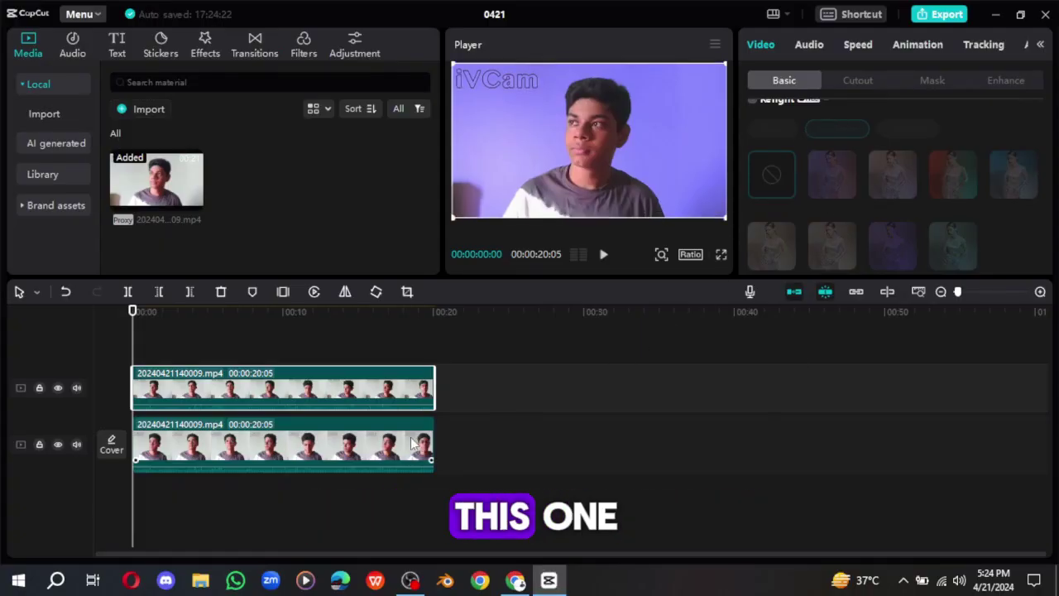
{"action": "left_click", "coordinate": [394, 432]}
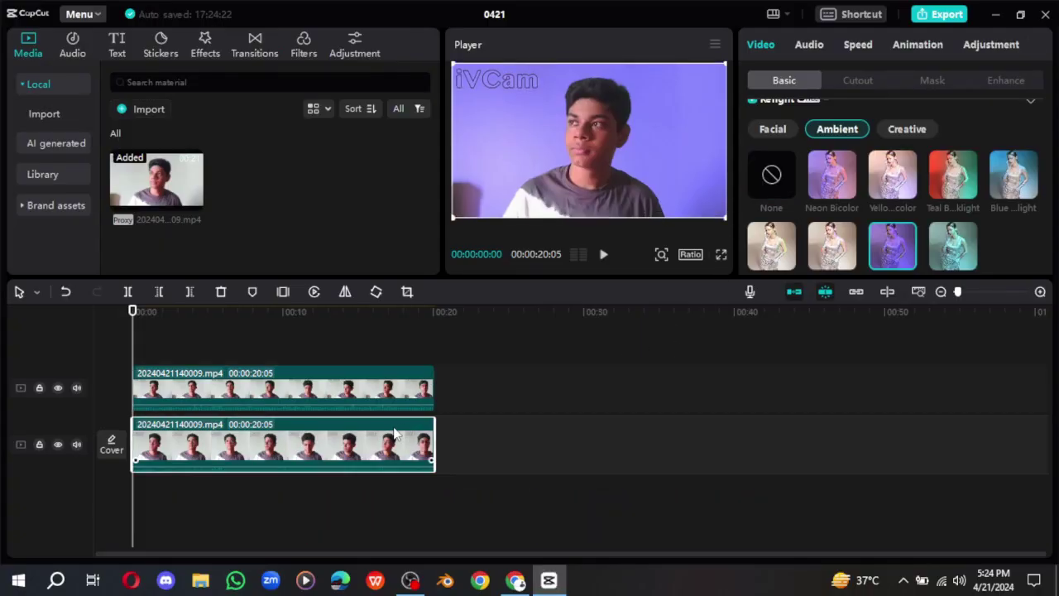
{"action": "left_click", "coordinate": [821, 178]}
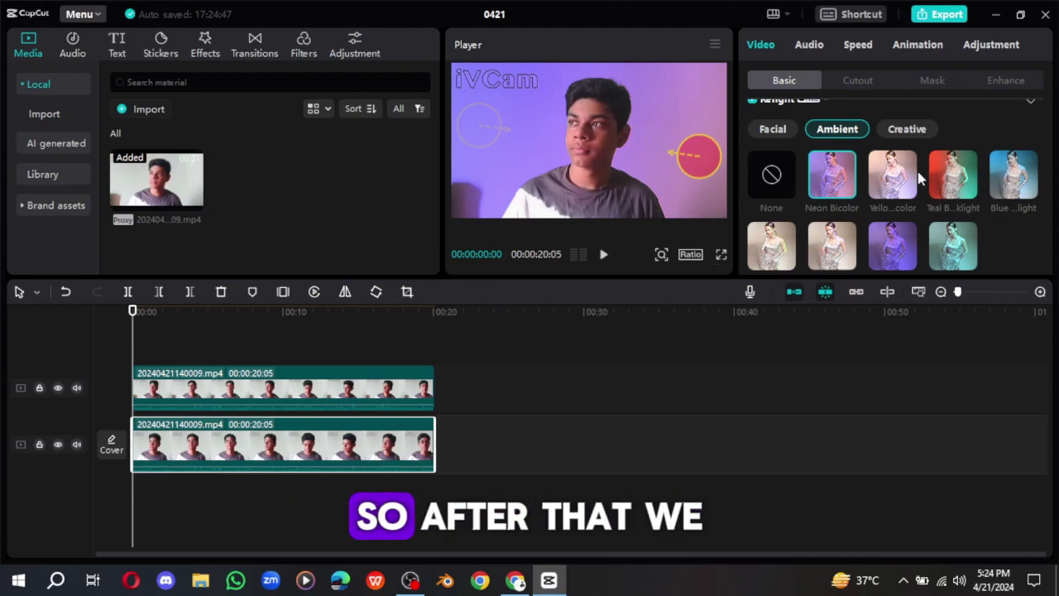
Export 0421 as a 720P, 60fps mp4 saved to the CapCut Drafts folder.
{"action": "left_click", "coordinate": [940, 16]}
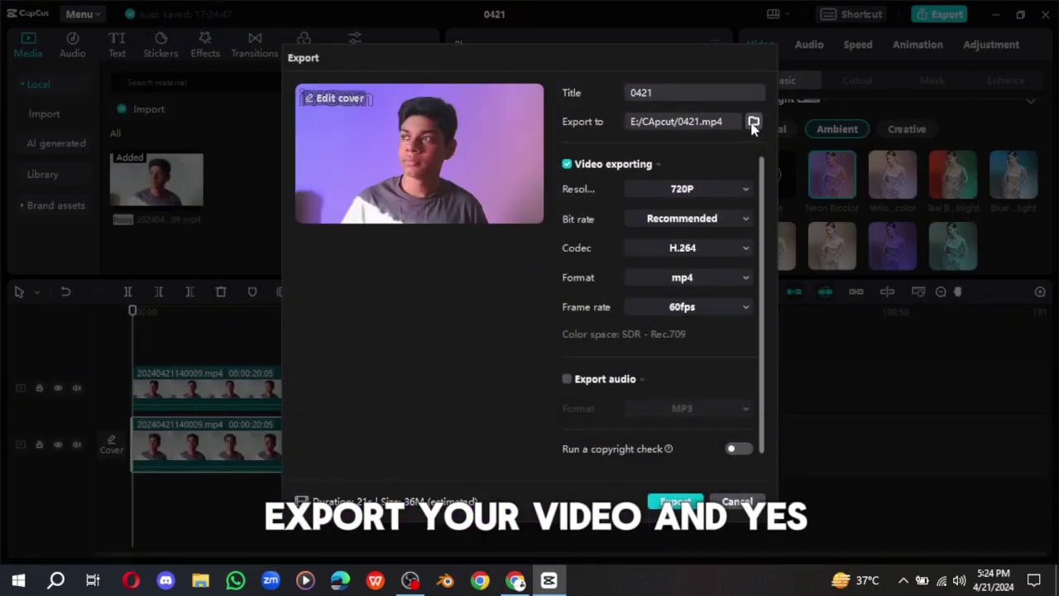
{"action": "left_click", "coordinate": [753, 122]}
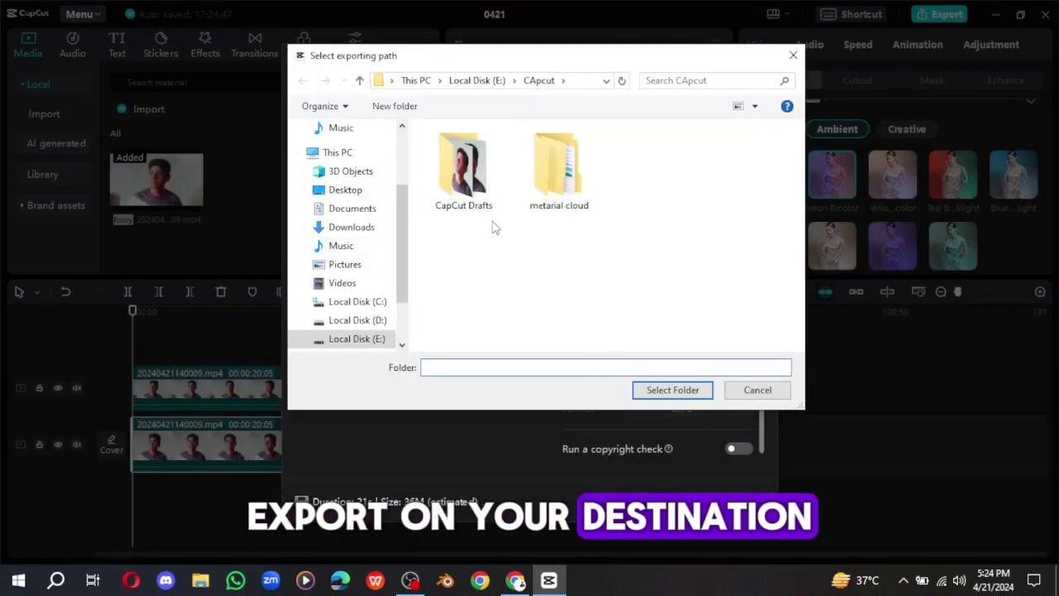
{"action": "double_click", "coordinate": [460, 178]}
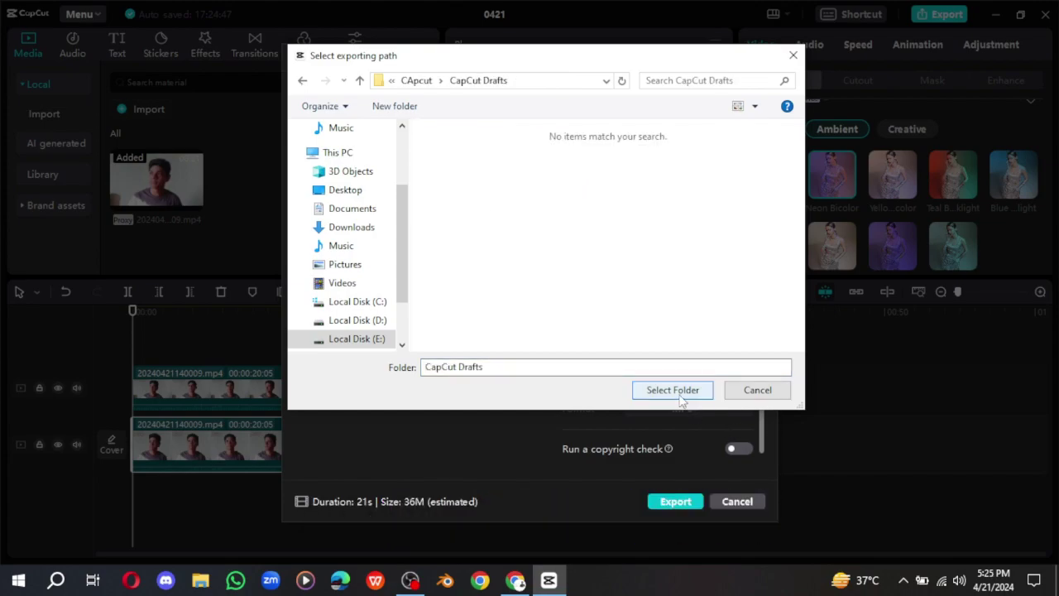
{"action": "left_click", "coordinate": [758, 388]}
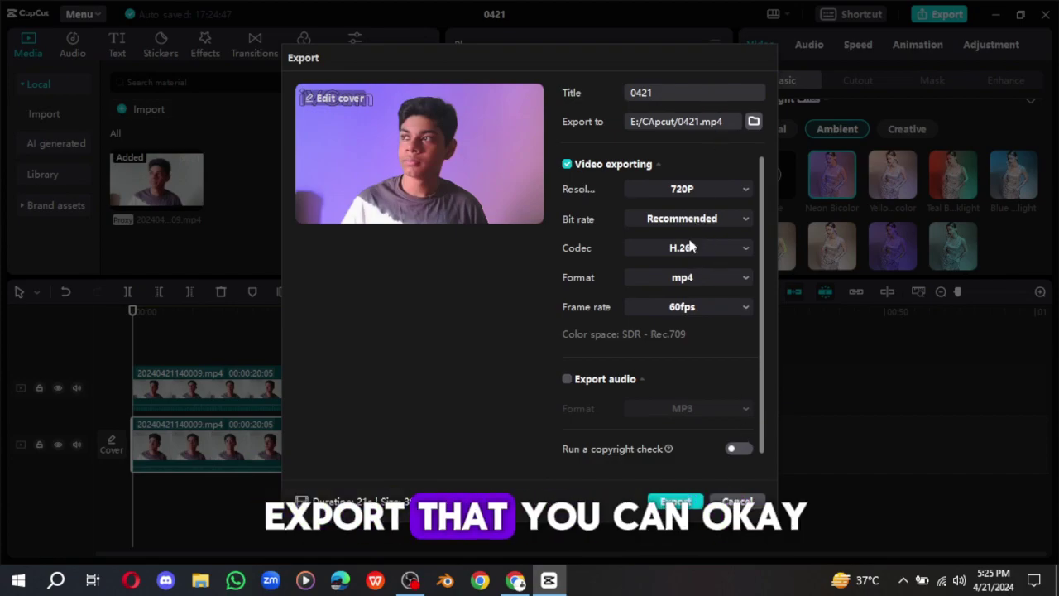
{"action": "left_click", "coordinate": [753, 121]}
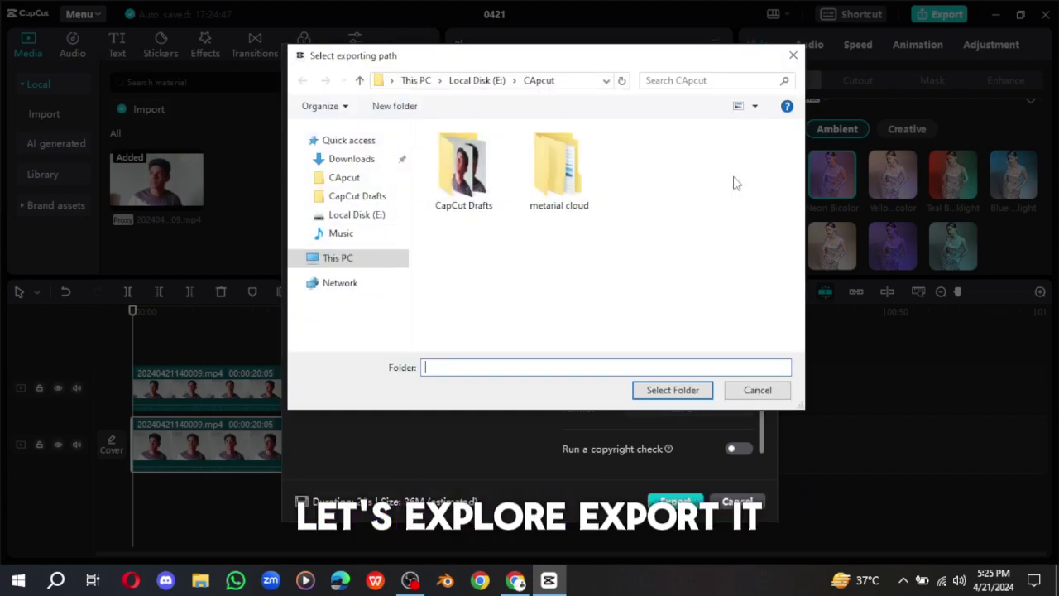
{"action": "double_click", "coordinate": [438, 161]}
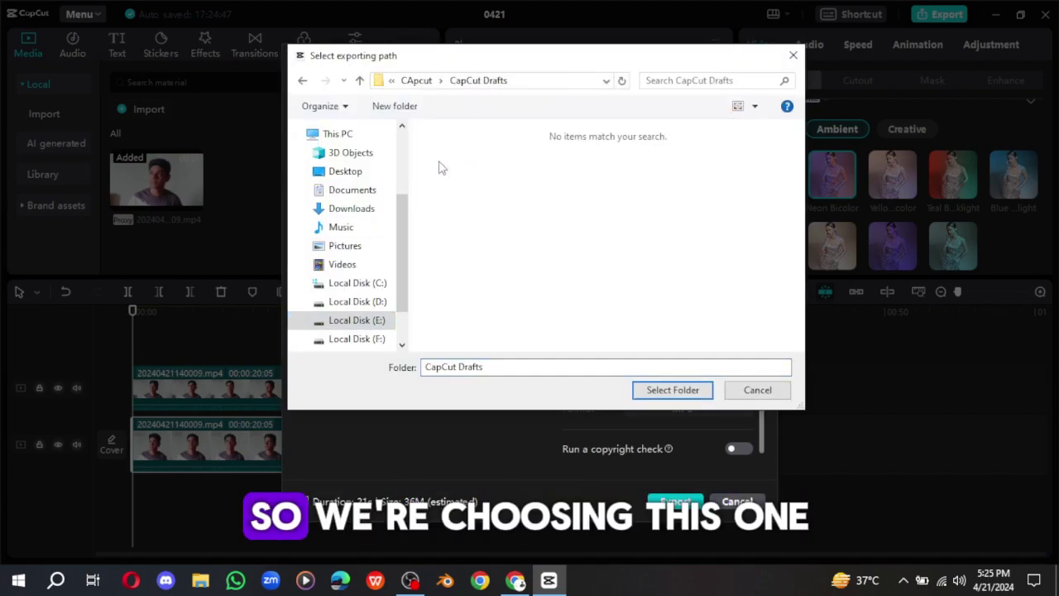
{"action": "left_click", "coordinate": [670, 390]}
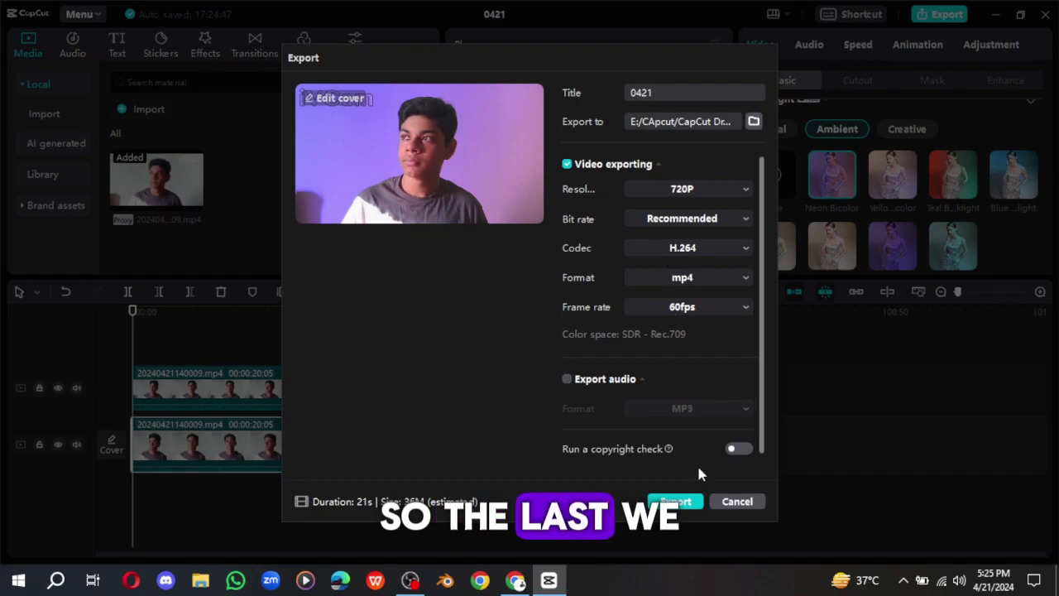
{"action": "left_click", "coordinate": [675, 503]}
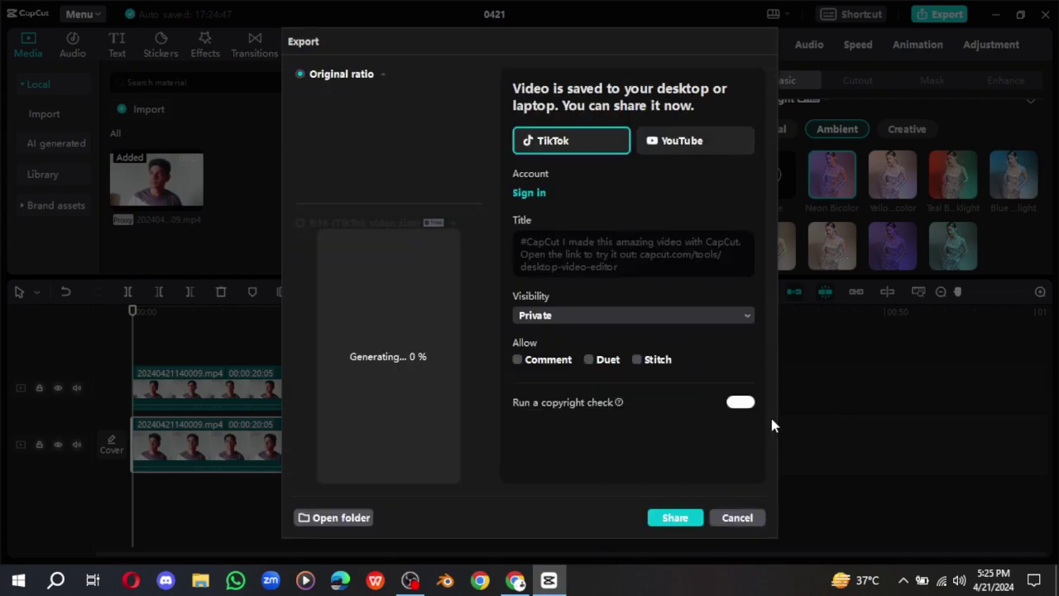
Dismiss the finished Export window and the feedback prompt, then bring up File Explorer.
{"action": "left_click", "coordinate": [737, 518]}
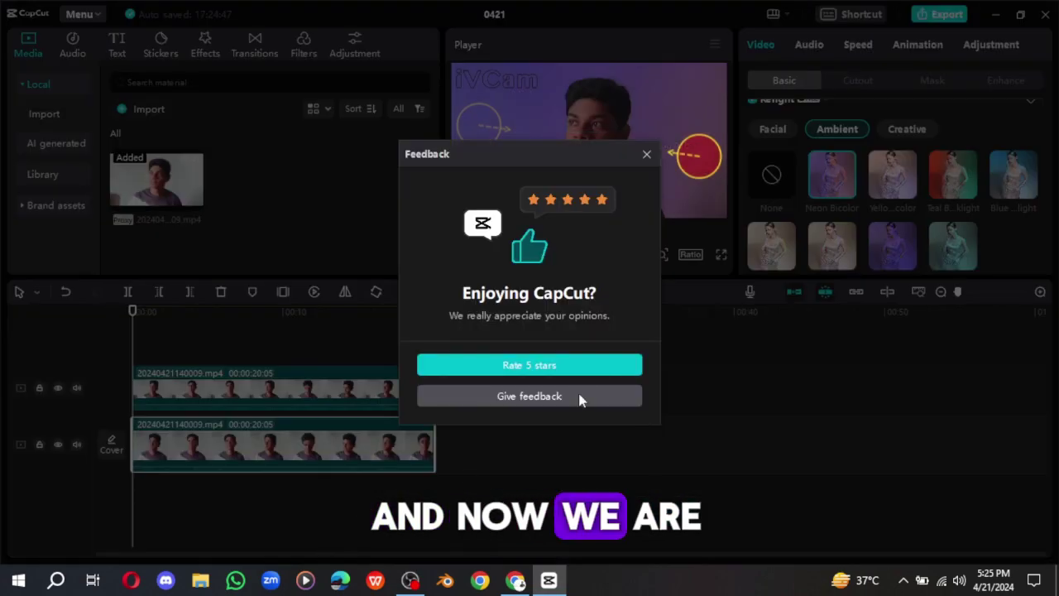
{"action": "left_click", "coordinate": [647, 156]}
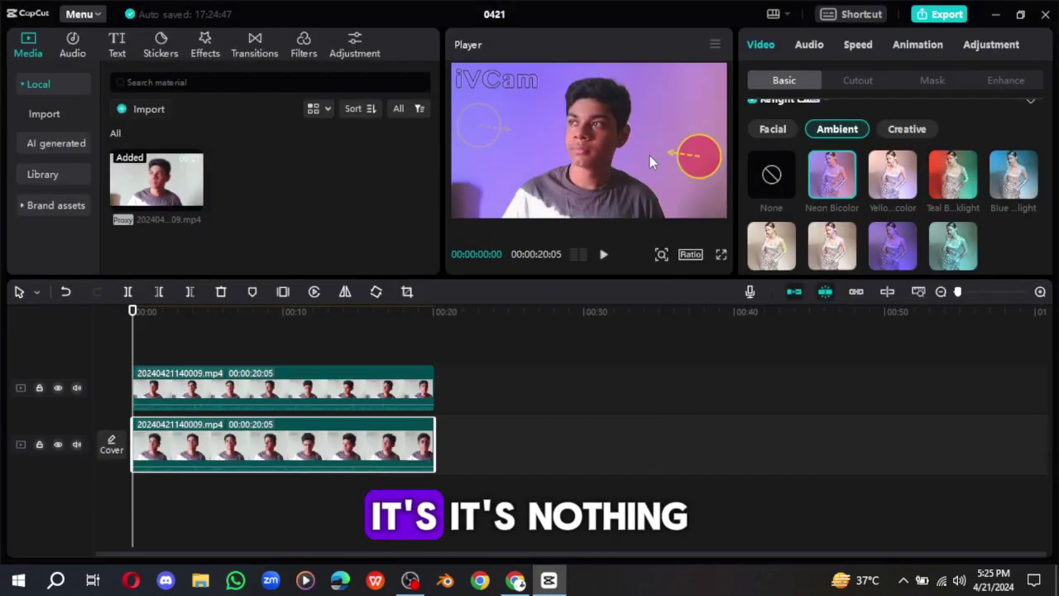
{"action": "left_click", "coordinate": [202, 582]}
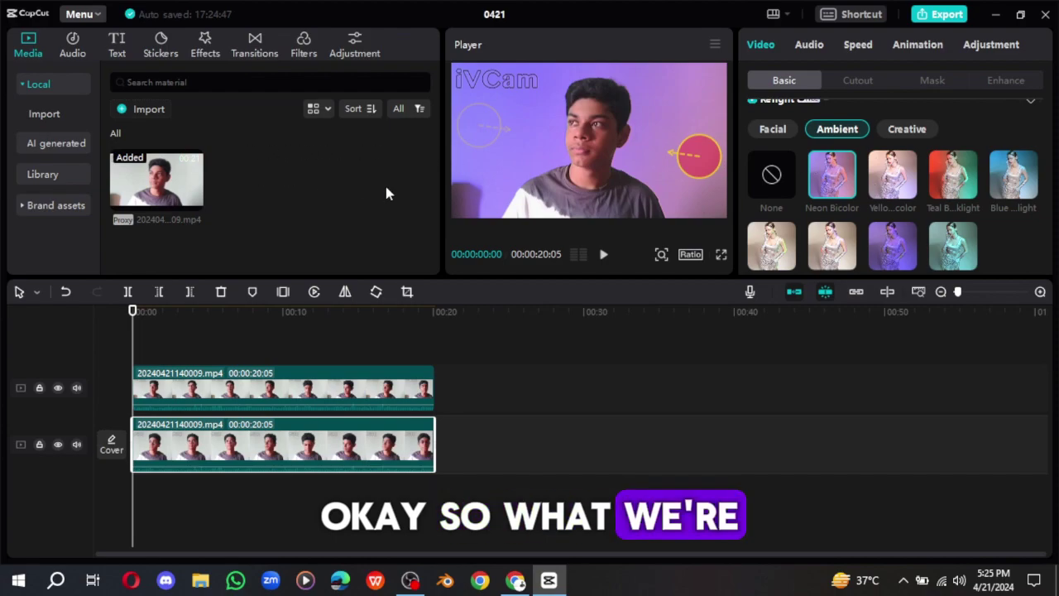
Open the exported 0421 video from E:\CApcut\CapCut Drafts in Media Player.
{"action": "left_click", "coordinate": [201, 582]}
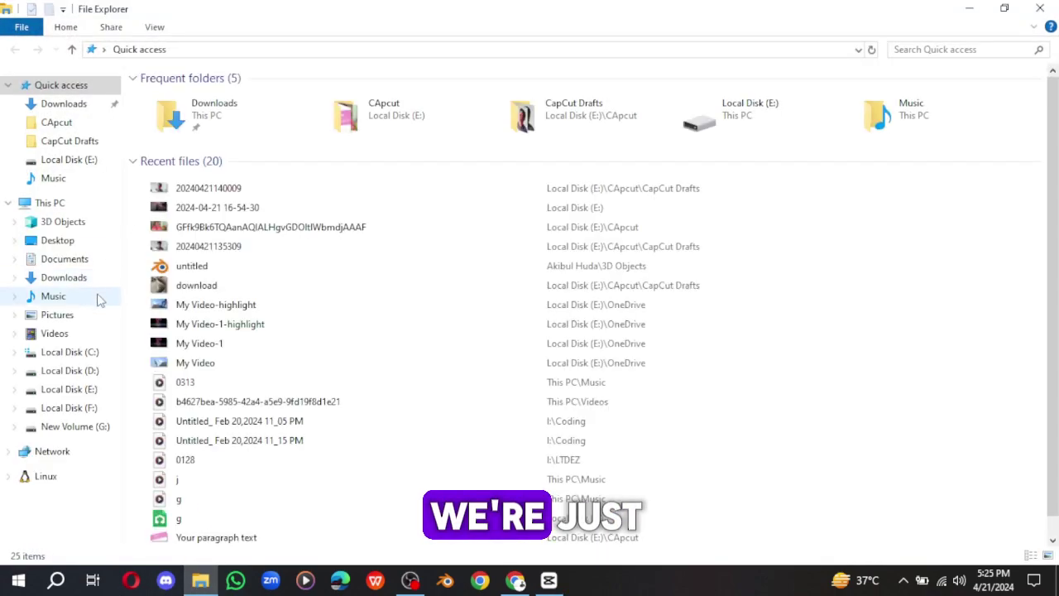
{"action": "left_click", "coordinate": [76, 393]}
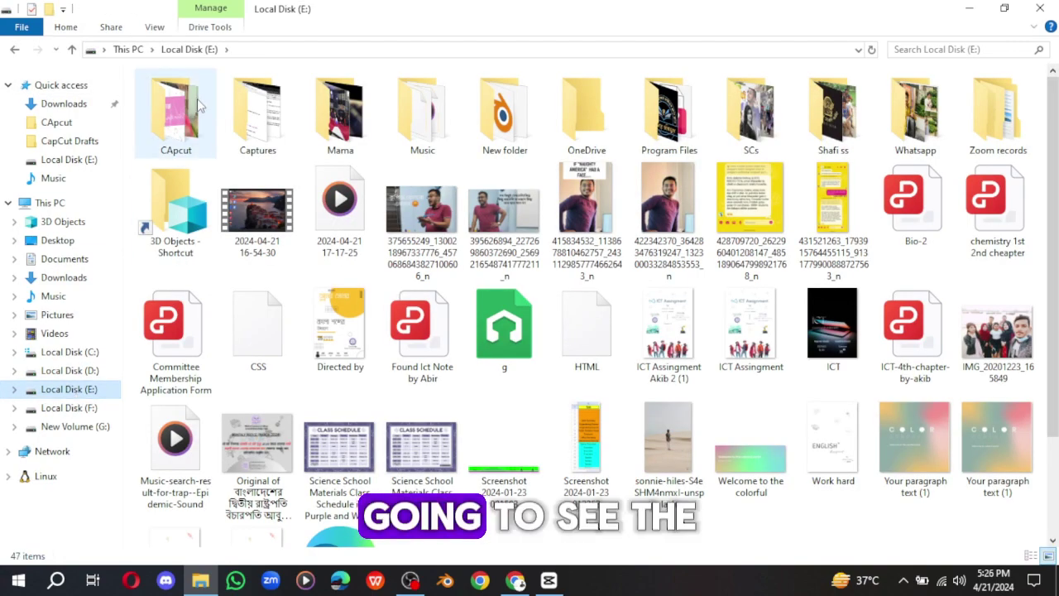
{"action": "double_click", "coordinate": [185, 122]}
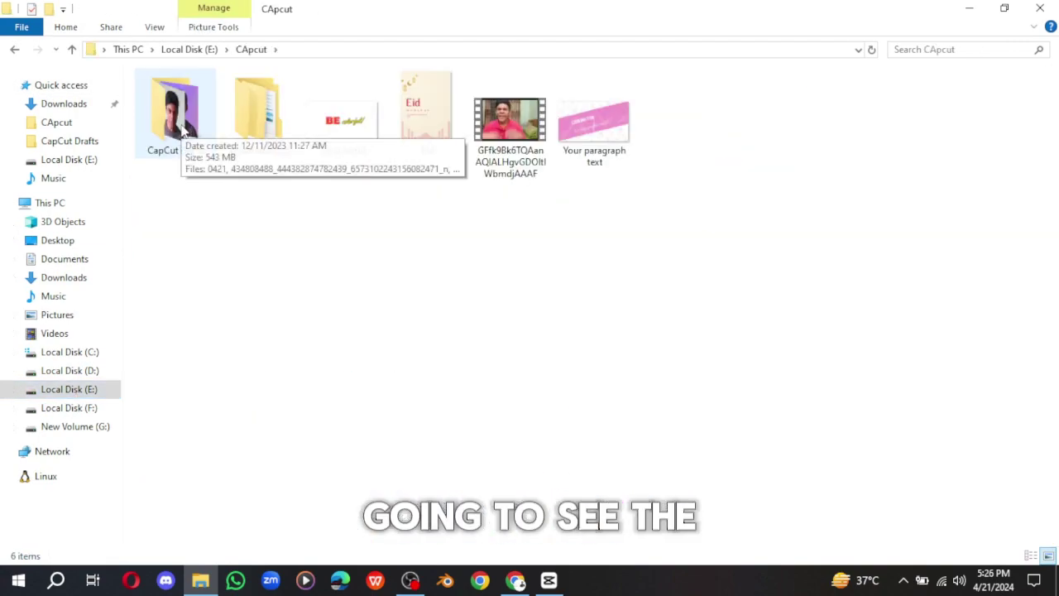
{"action": "double_click", "coordinate": [186, 129]}
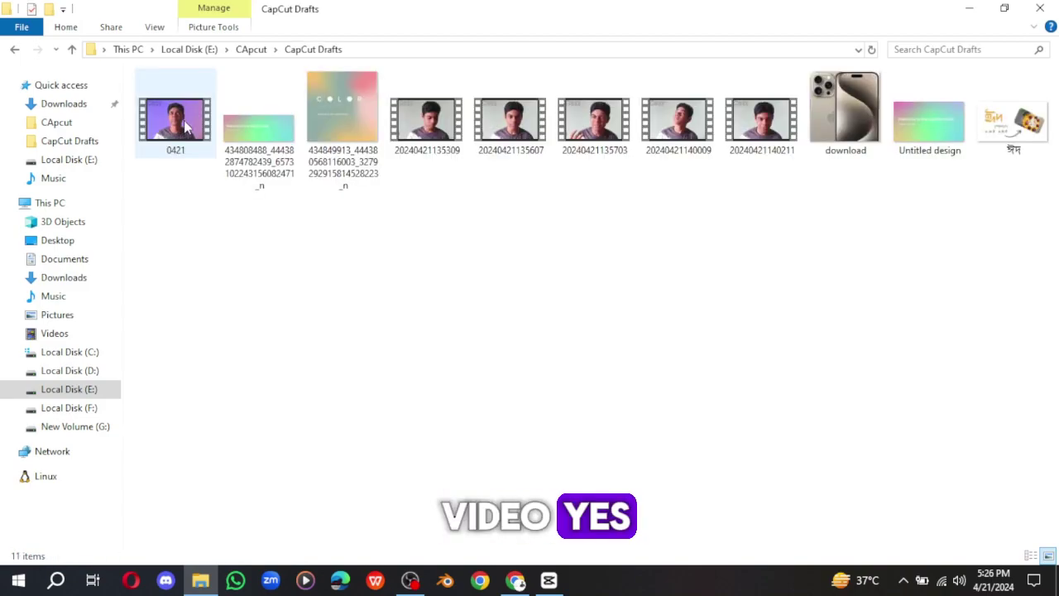
{"action": "left_click", "coordinate": [185, 124]}
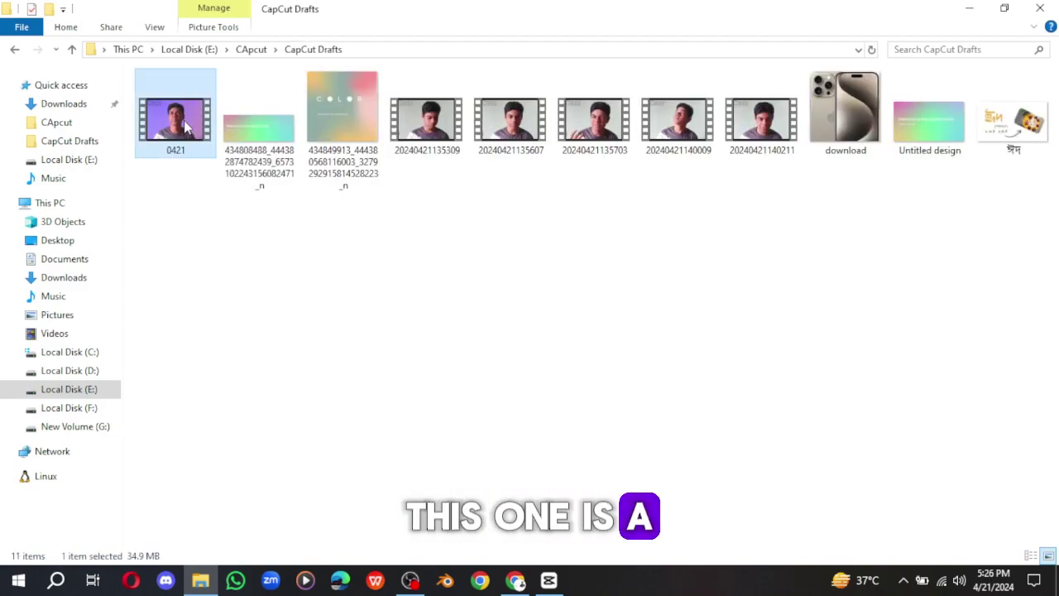
{"action": "double_click", "coordinate": [184, 122]}
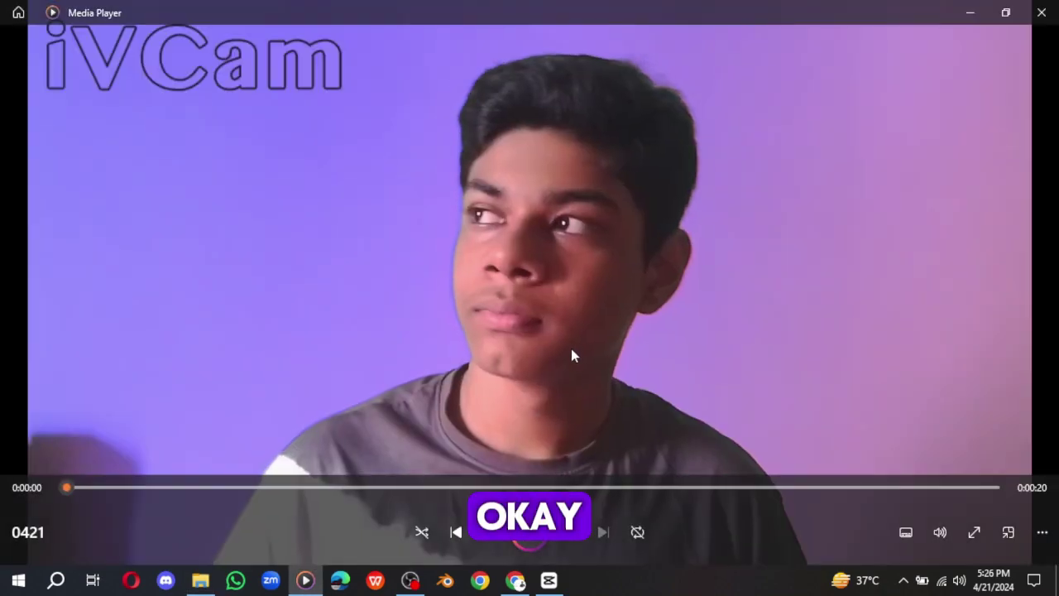
Pause and resume the relit 0421 video, then close Media Player.
{"action": "left_click", "coordinate": [536, 532]}
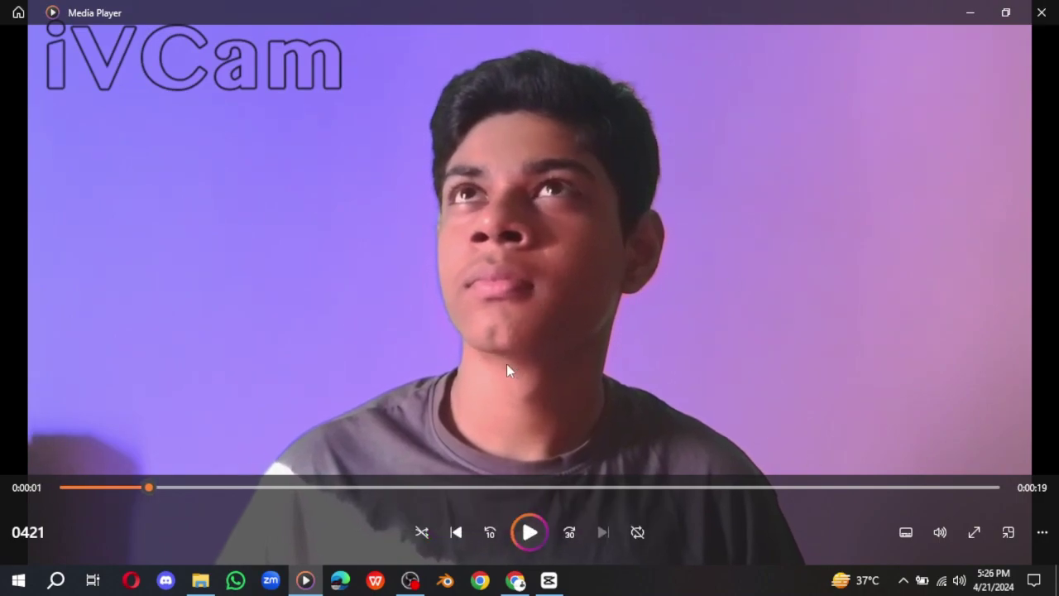
{"action": "left_click", "coordinate": [532, 534]}
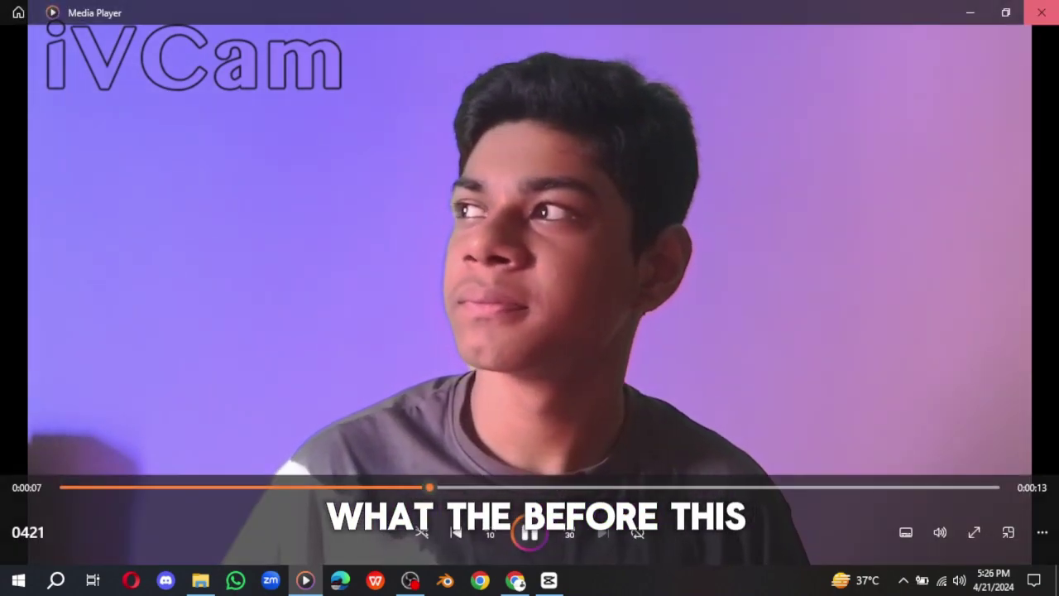
{"action": "left_click", "coordinate": [1041, 12]}
{"action": "left_click", "coordinate": [666, 124]}
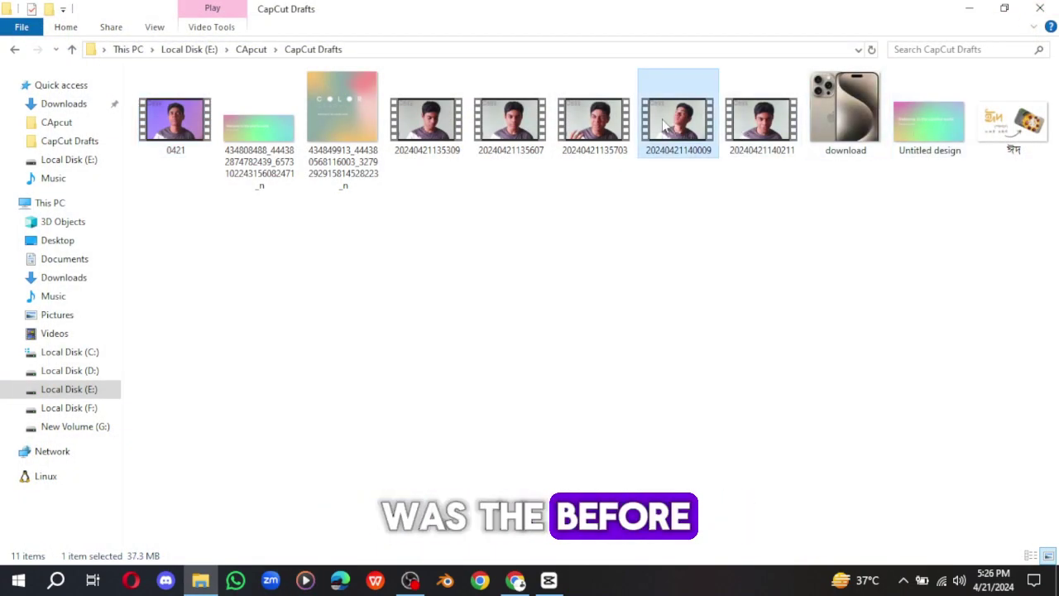
{"action": "double_click", "coordinate": [665, 124]}
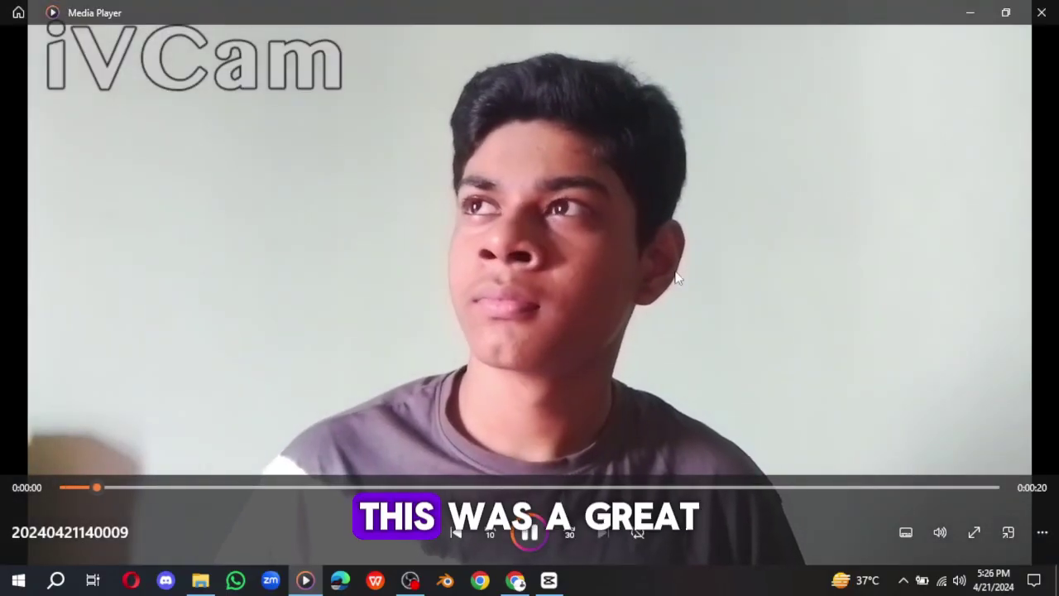
{"action": "key", "text": "alt+F4"}
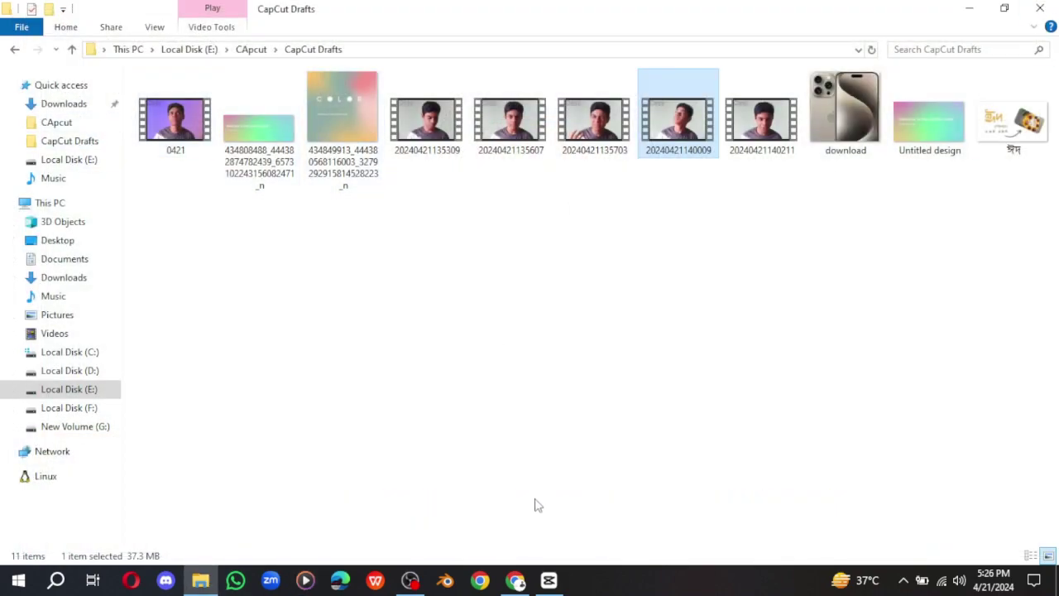
Minimize the CapCut editor and the CapCut Drafts folder window to reveal the desktop.
{"action": "left_click", "coordinate": [549, 579]}
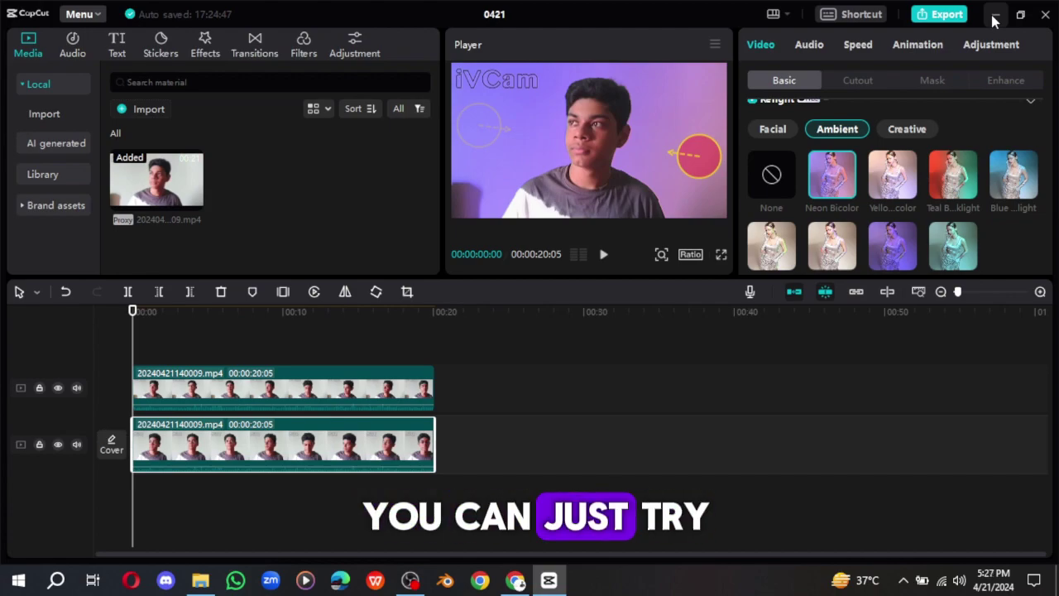
{"action": "left_click", "coordinate": [994, 17]}
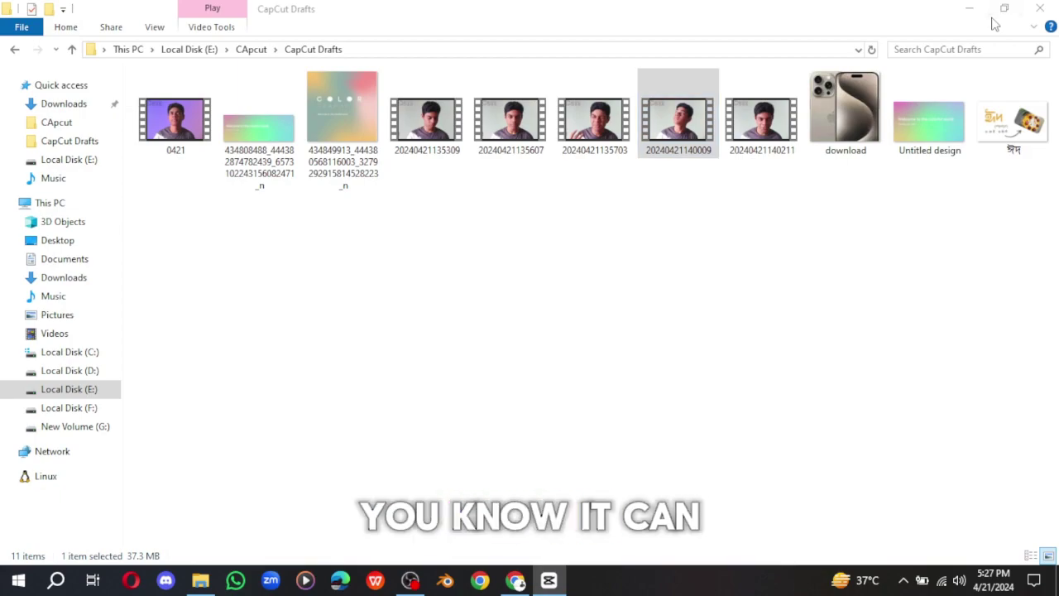
{"action": "left_click", "coordinate": [969, 8]}
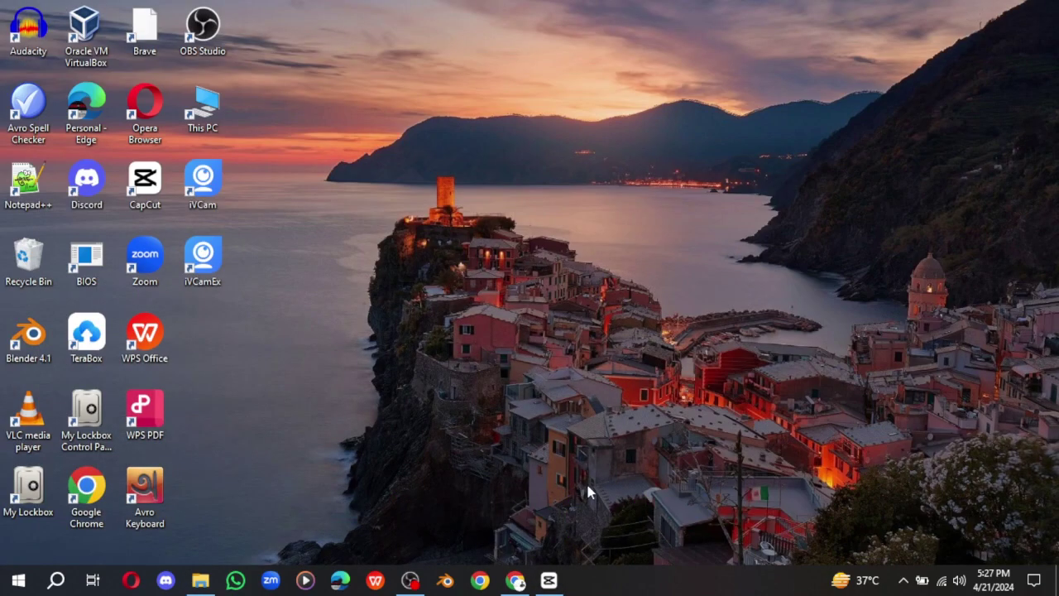